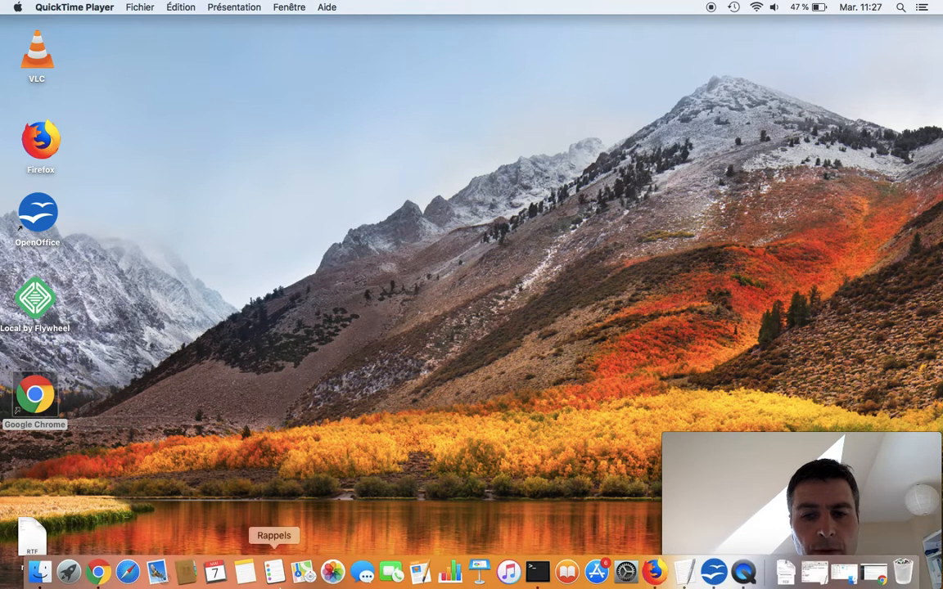
right_click(538, 571)
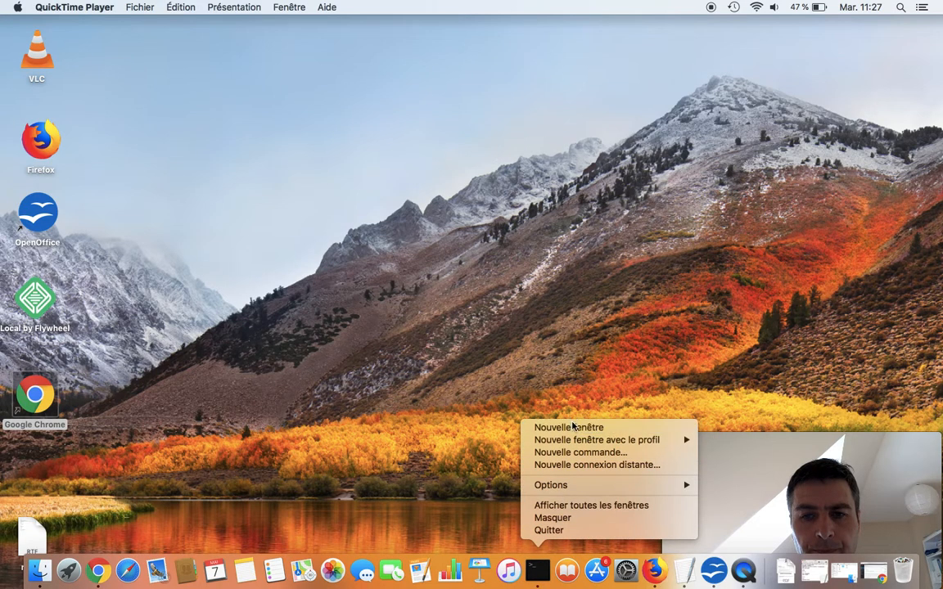
click(572, 427)
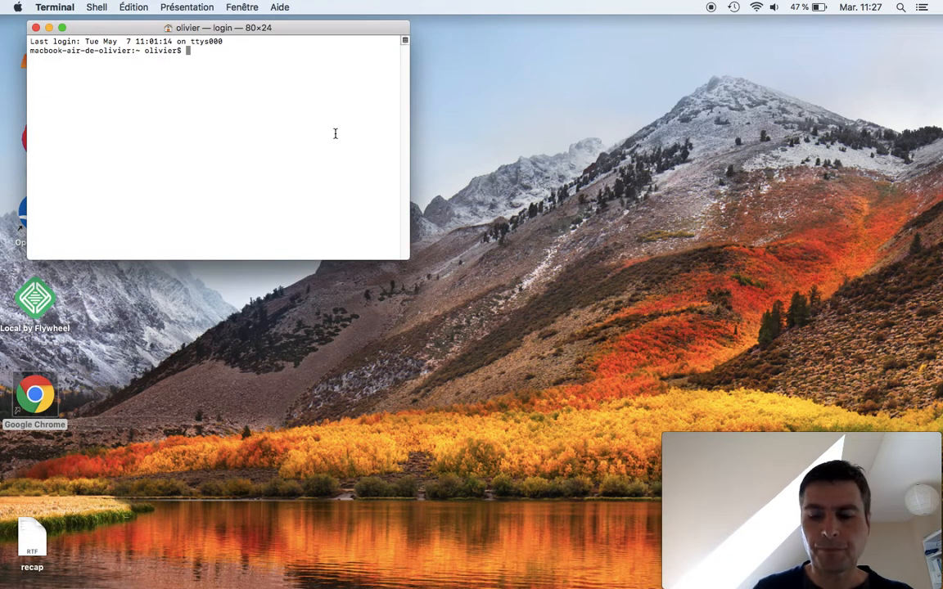
key(super+v)
Change to the /var/www/wordpress3 directory on the server and list its contents.
text(cd)
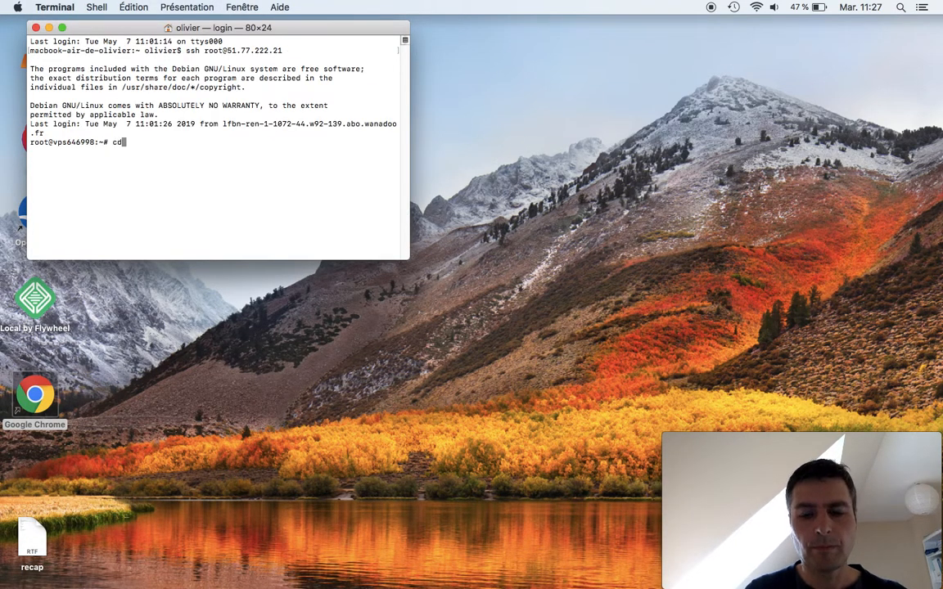
text( /var/www/wordpress)
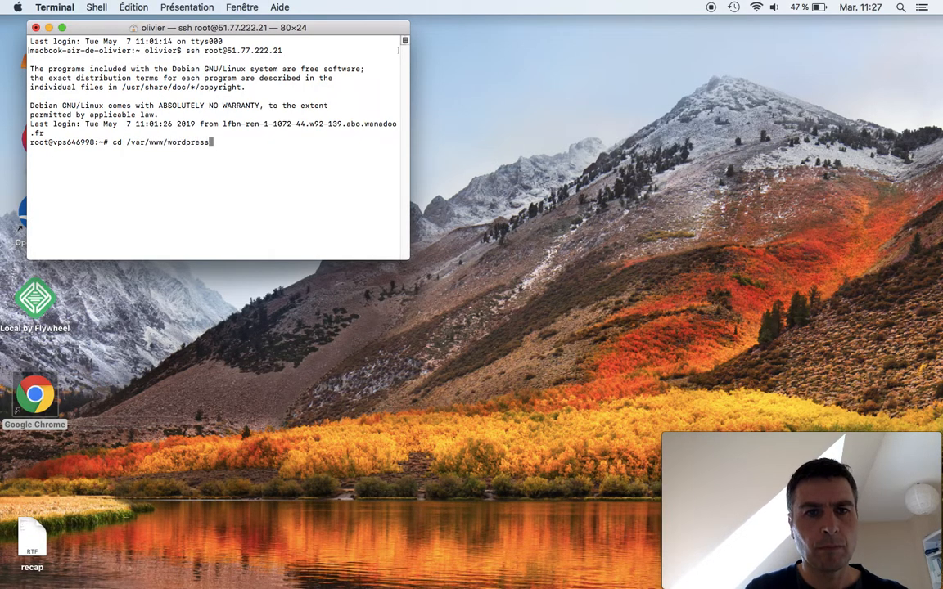
text(3)
key(Return)
key(Return)
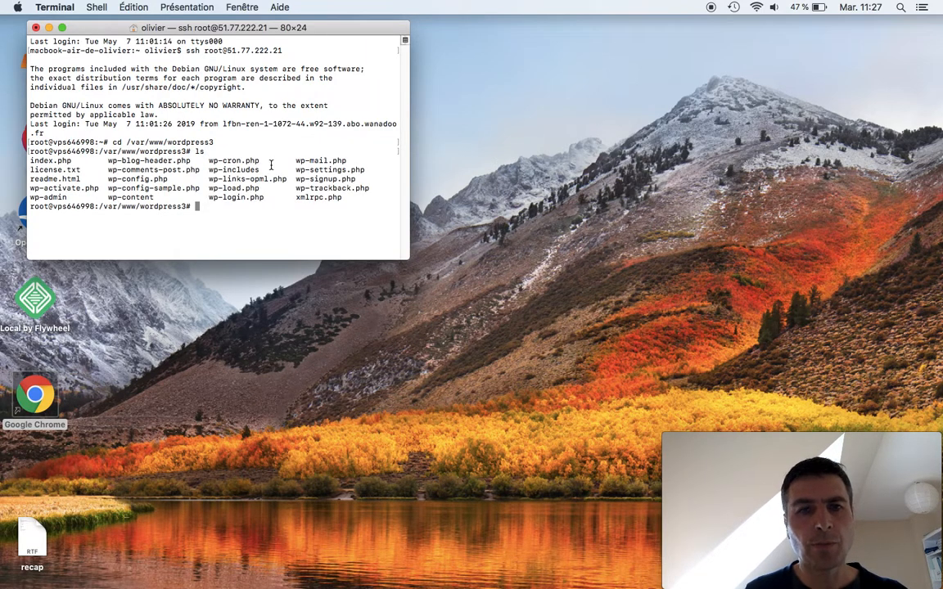
mouse_move(187, 573)
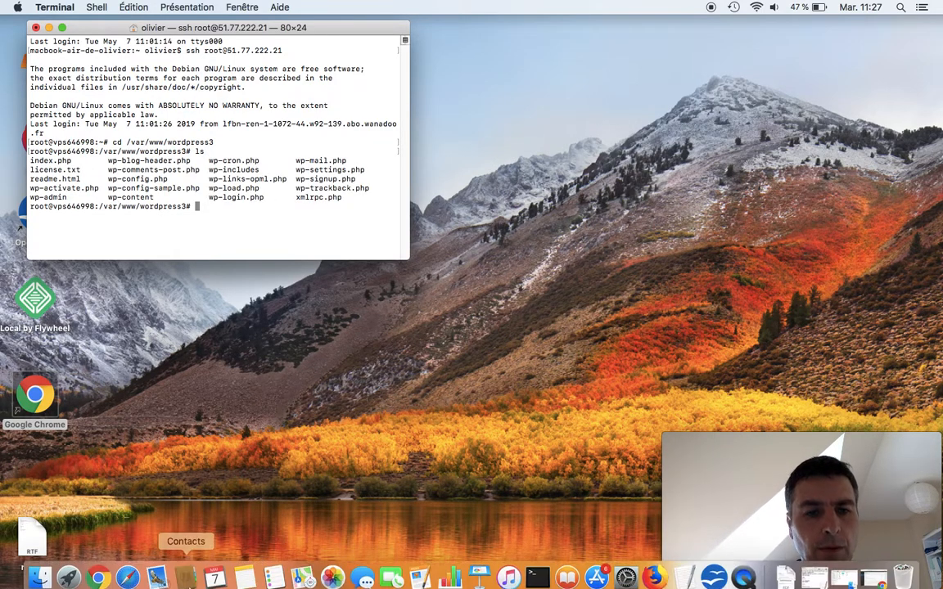
click(97, 571)
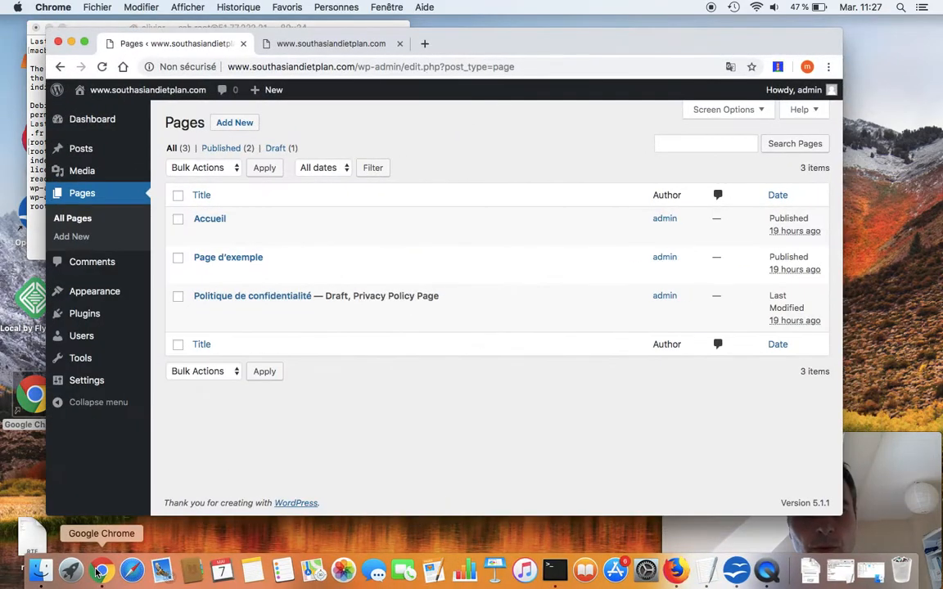
click(288, 43)
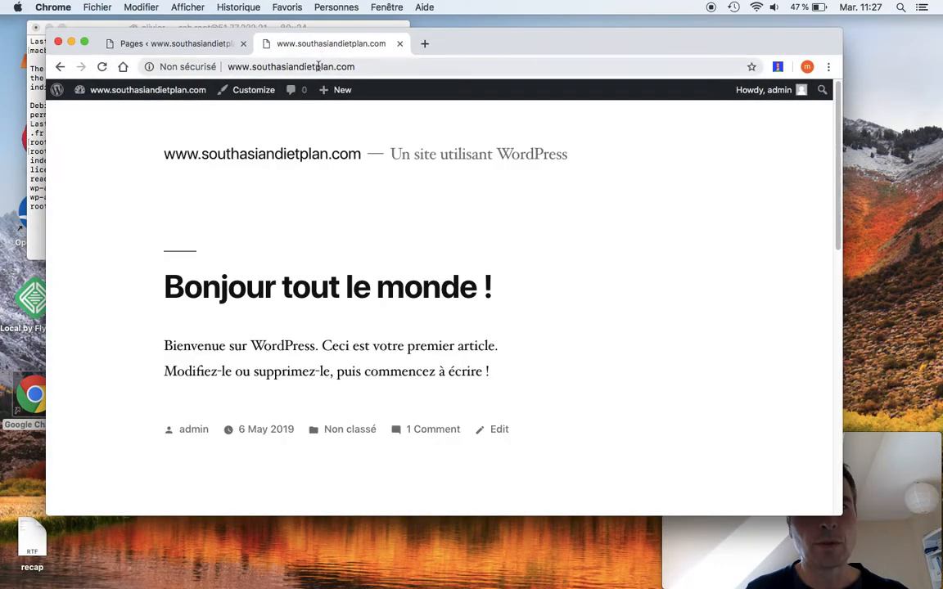
click(406, 67)
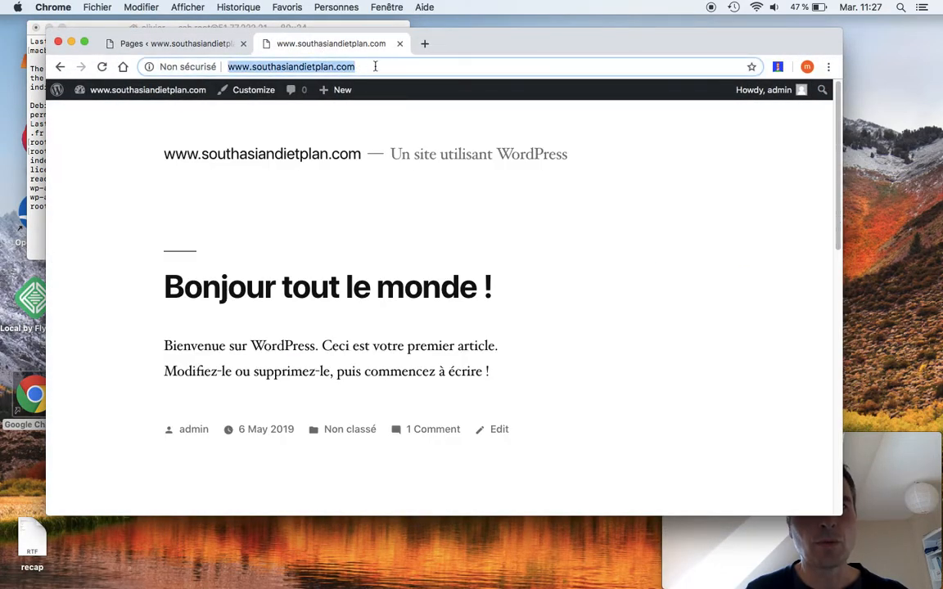
click(191, 45)
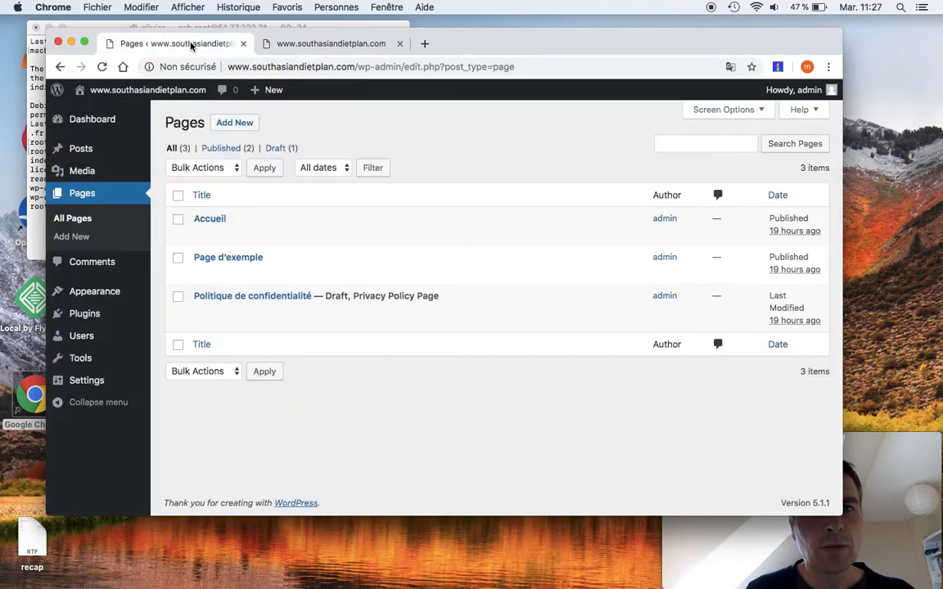
click(95, 296)
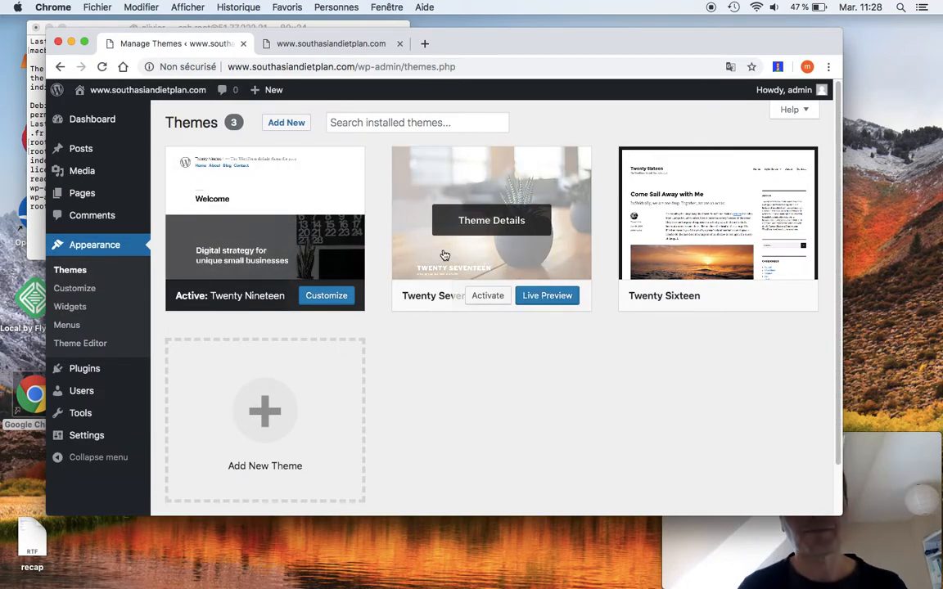
Move the browser window aside and bring the terminal and the Finder window with the divi folder to the front.
drag(465, 48, 538, 35)
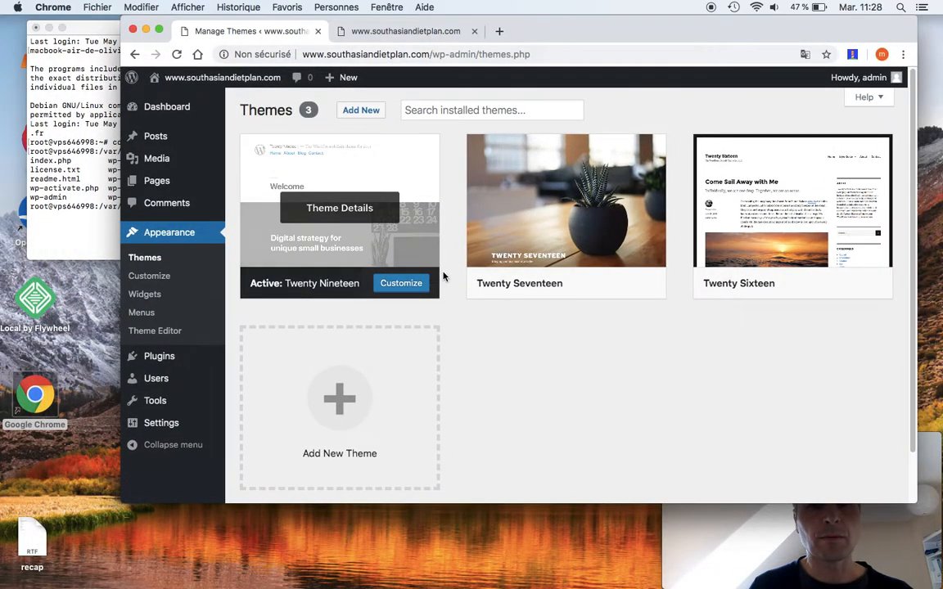
click(66, 96)
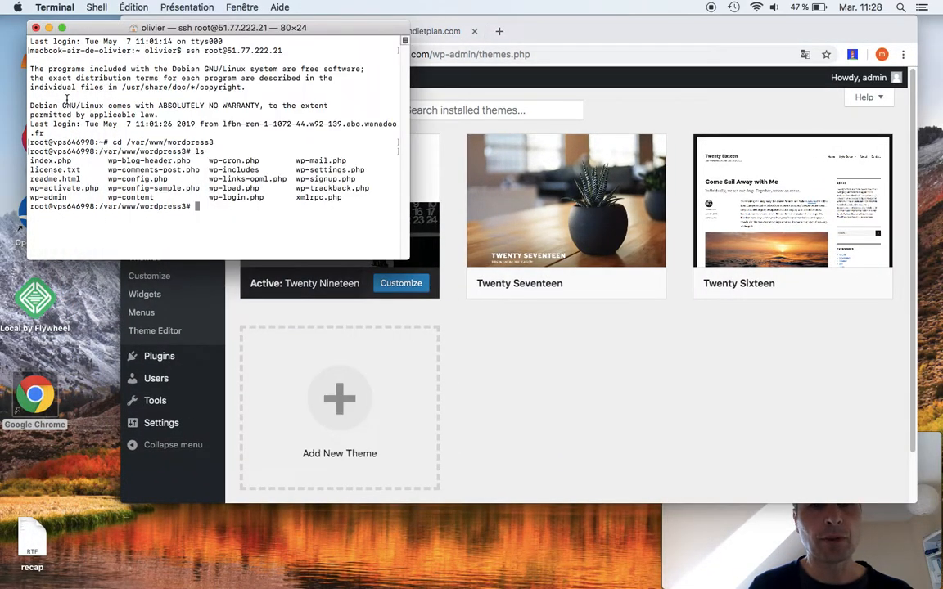
mouse_move(381, 586)
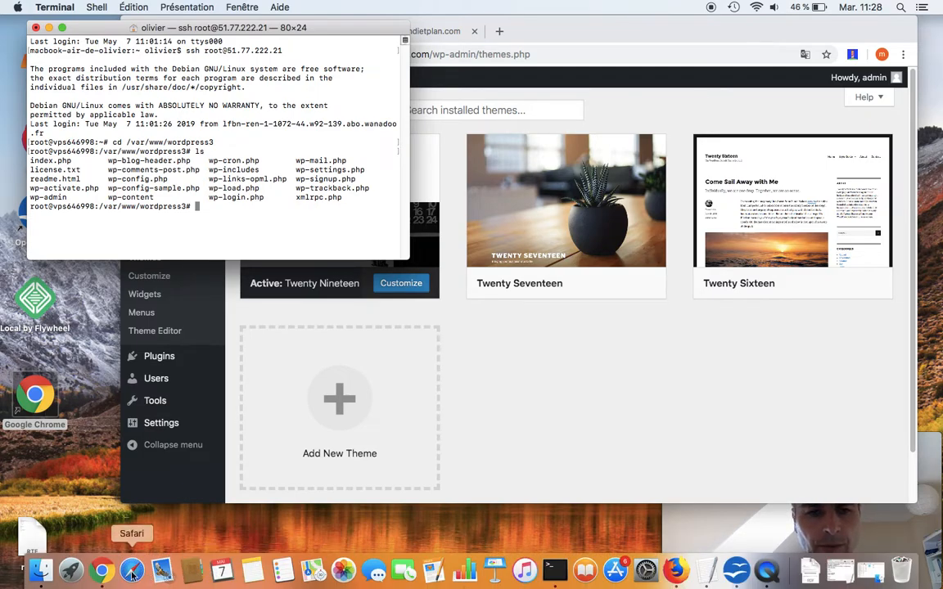
click(41, 570)
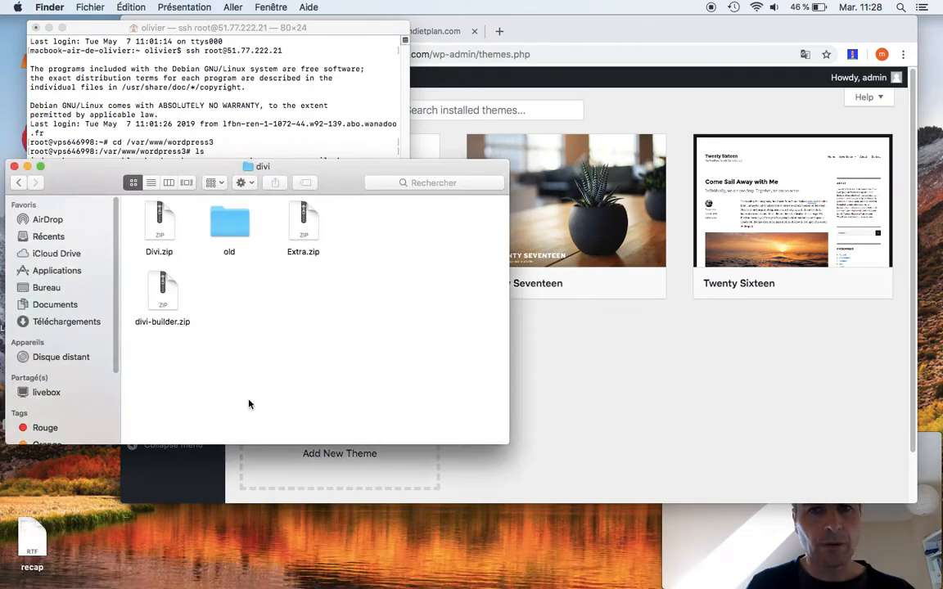
Return to Chrome, search Google for "elegant themes" in a new tab, and open the ElegantThemes.com result.
drag(557, 38, 506, 8)
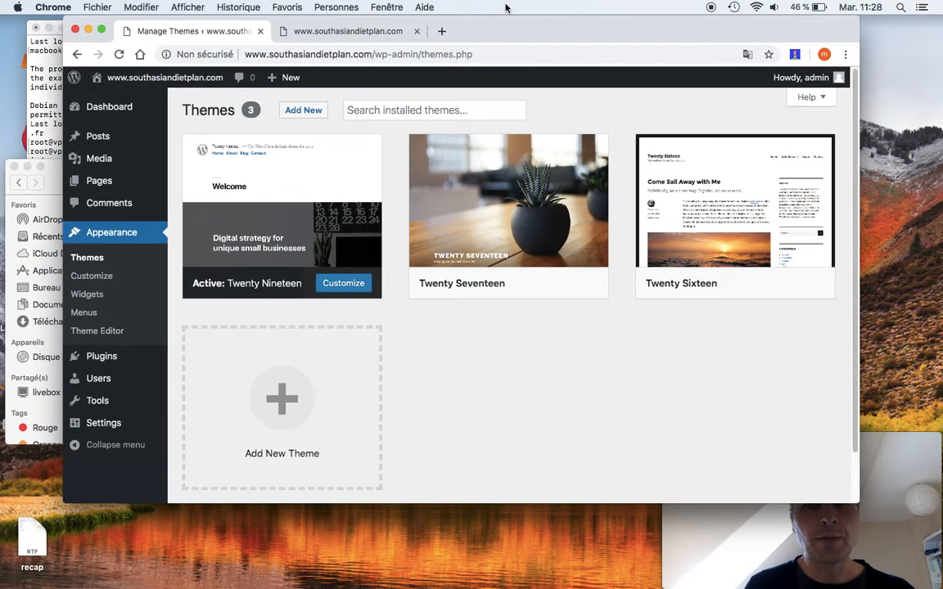
click(442, 31)
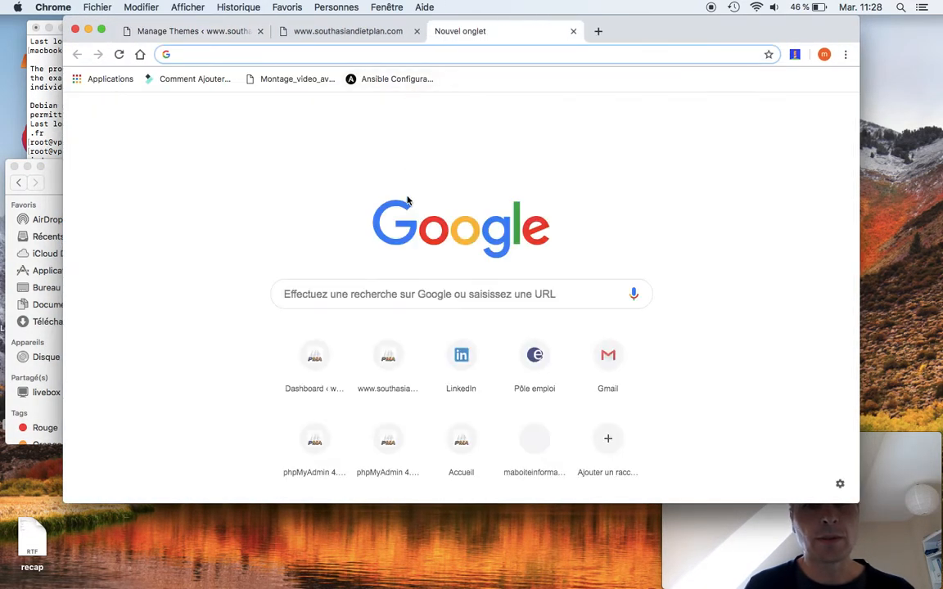
text(elega)
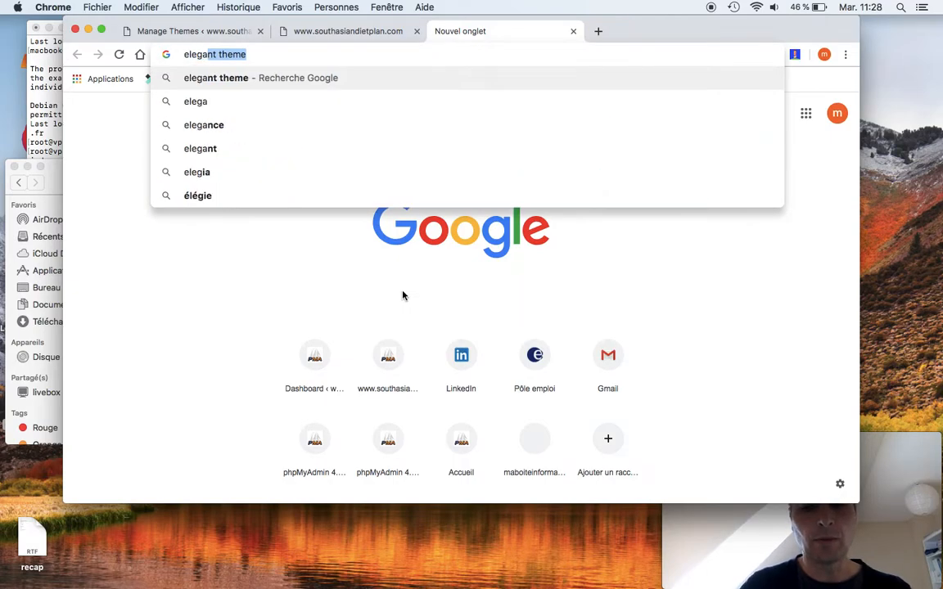
text(nt themes)
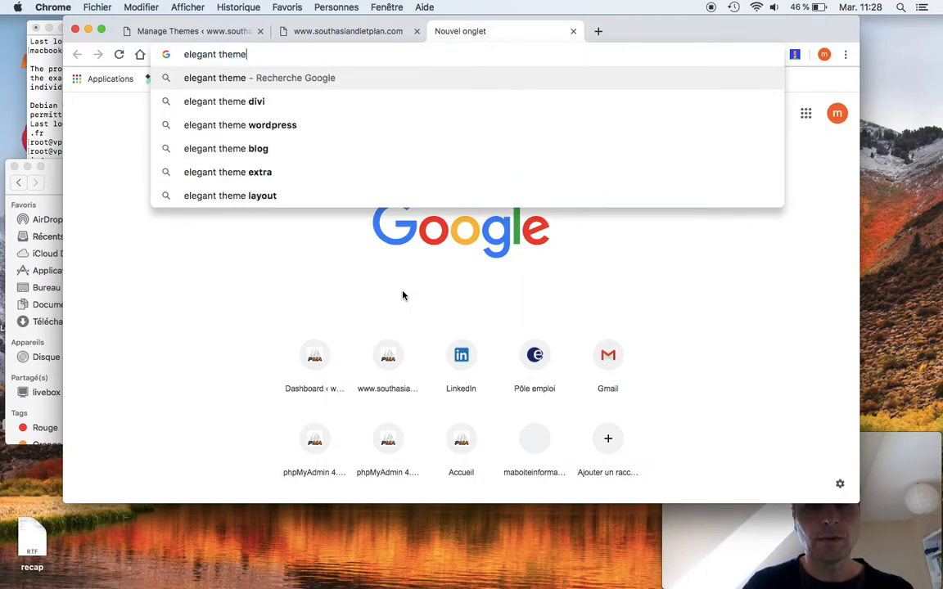
key(Return)
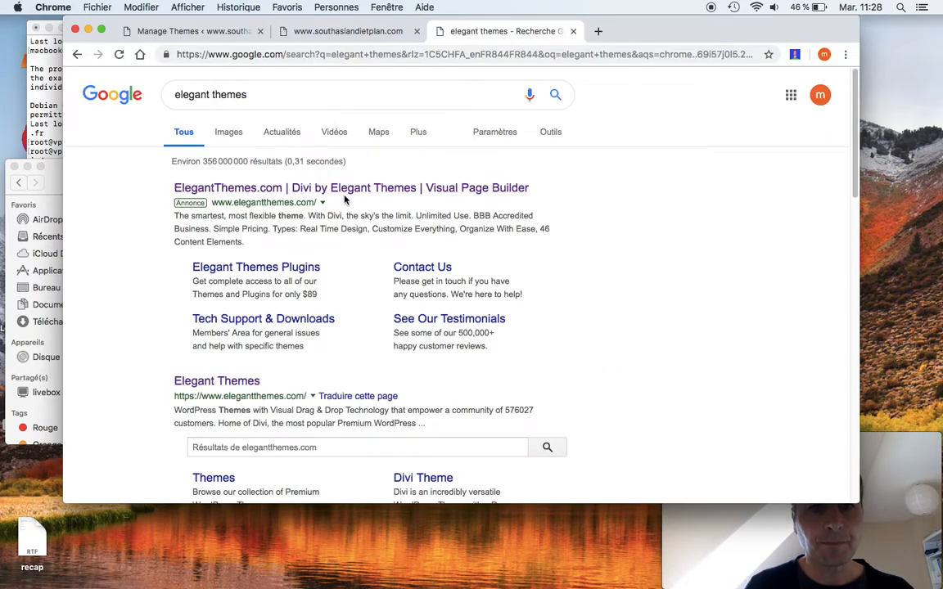
click(420, 199)
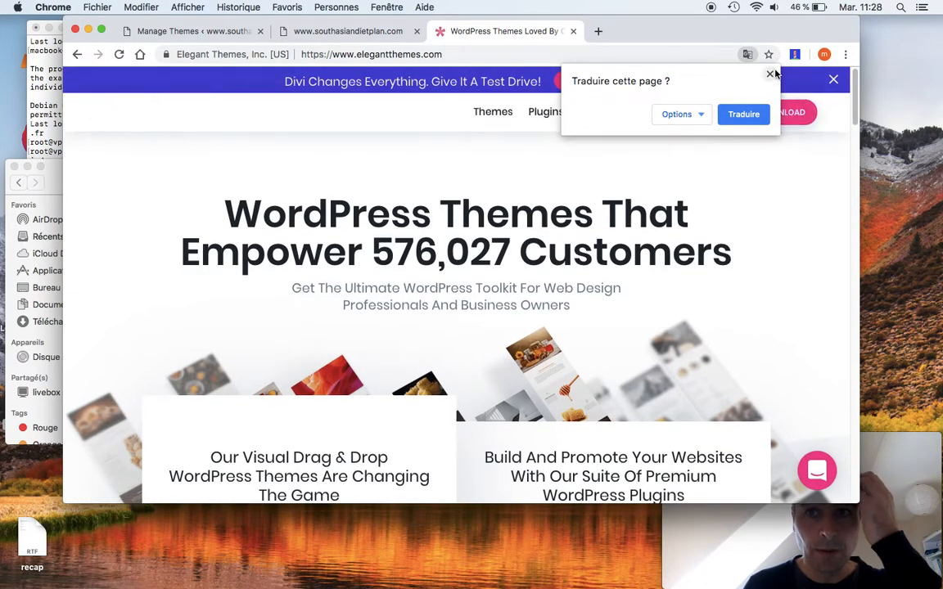
Dismiss the translation and notification prompts and open the Elegant Themes gallery of WordPress themes.
click(770, 75)
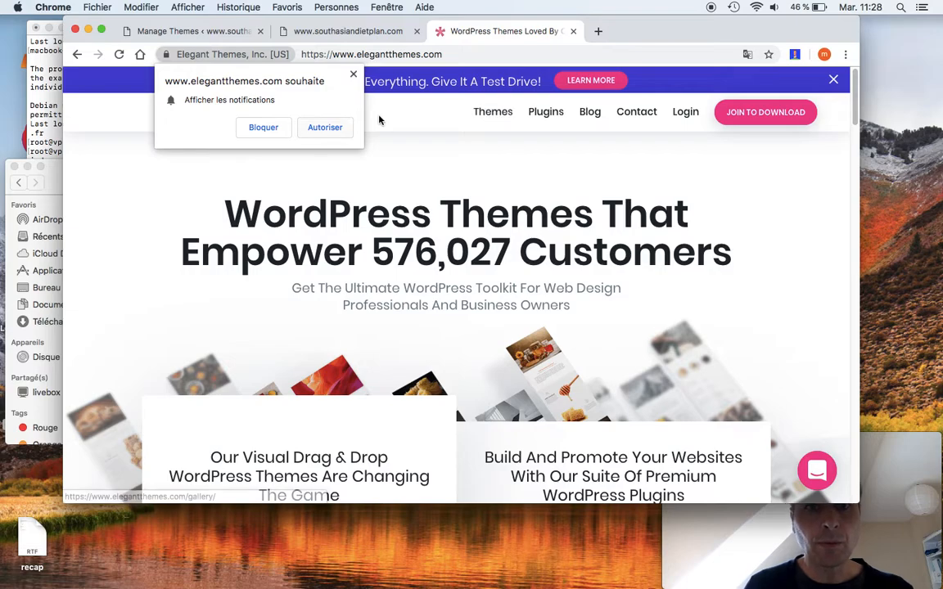
click(353, 75)
click(493, 112)
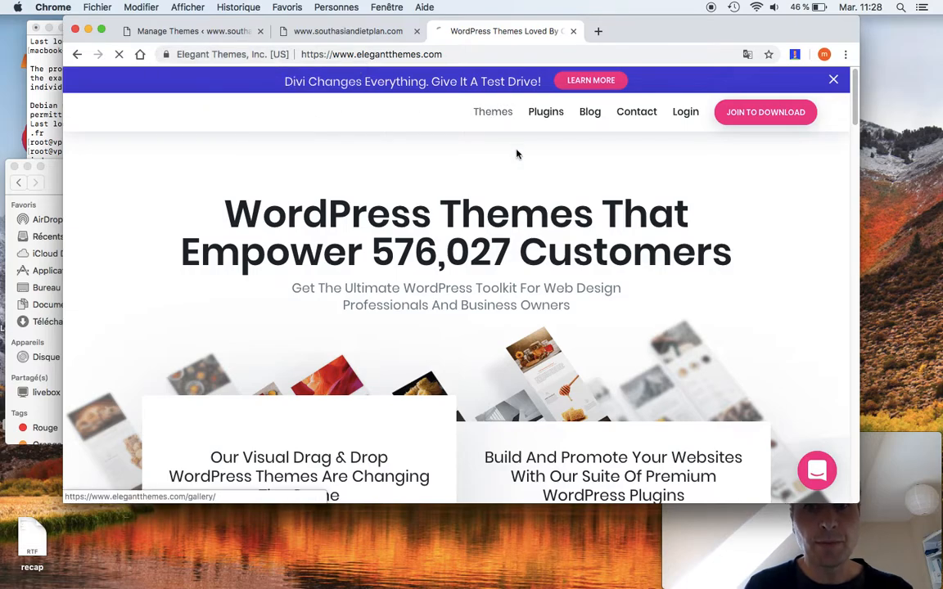
Look through the first gallery page with the Divi and Extra themes, dismissing the notification prompt and making the browser full screen.
scroll(491, 184, down, 4)
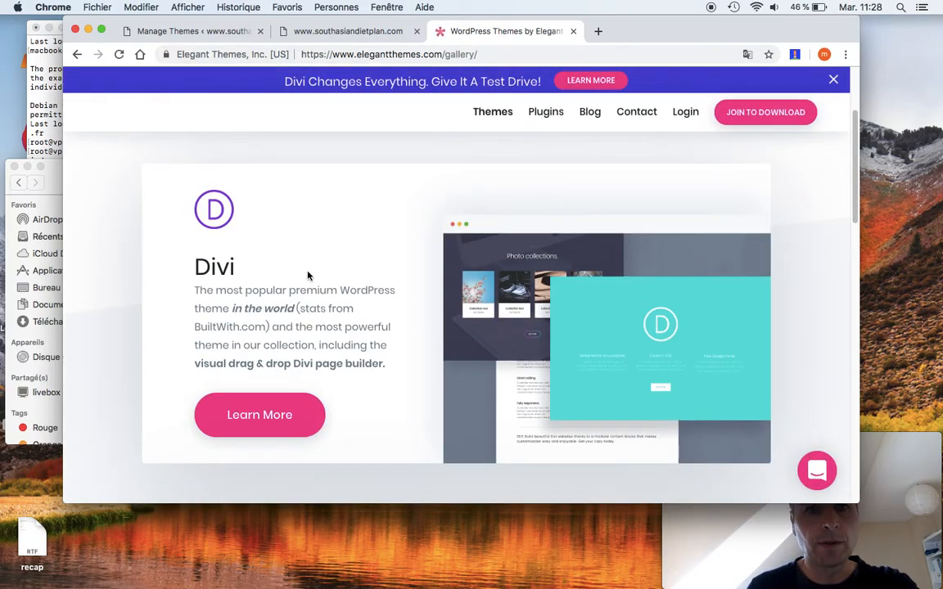
scroll(309, 274, down, 5)
scroll(308, 273, down, 5)
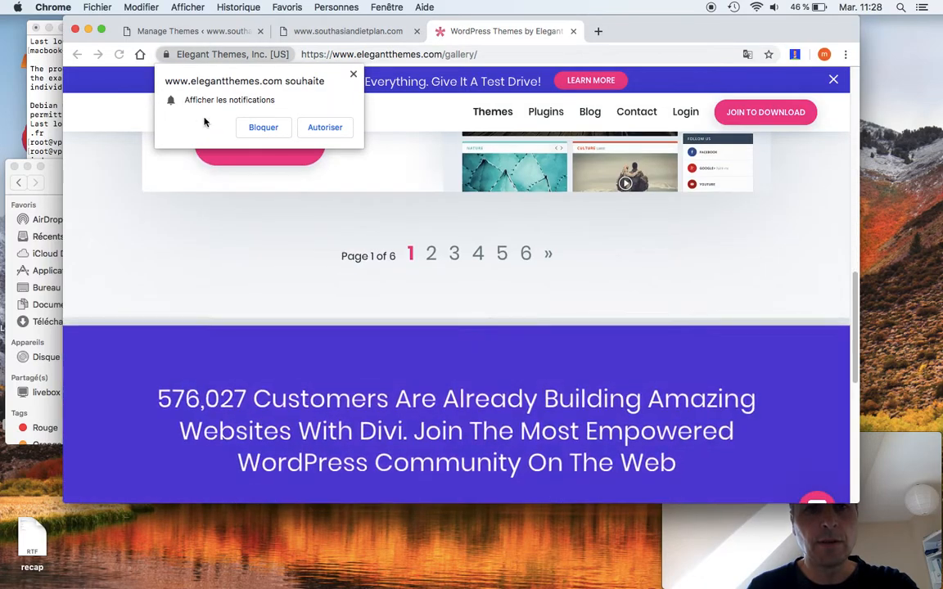
scroll(220, 157, up, 3)
click(353, 74)
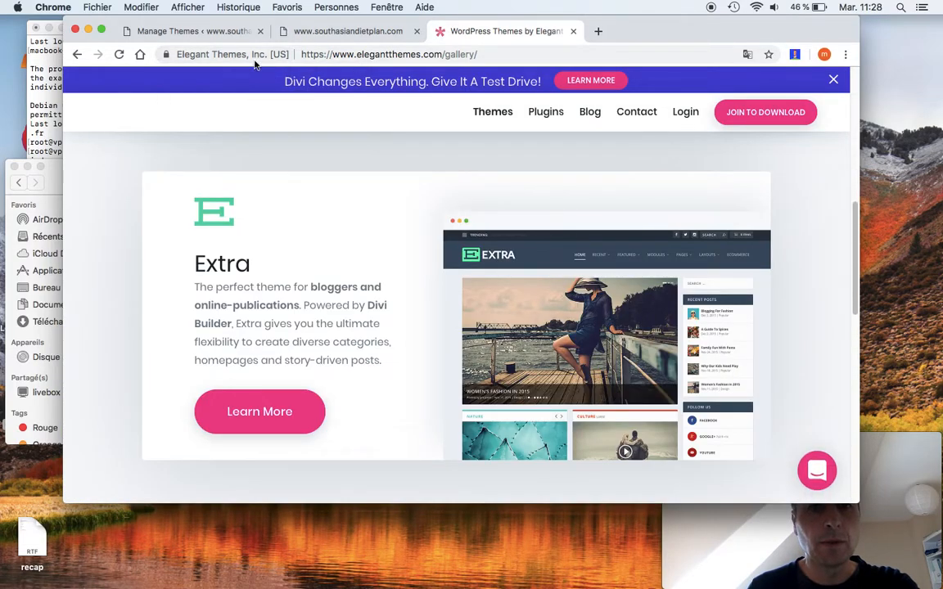
click(102, 29)
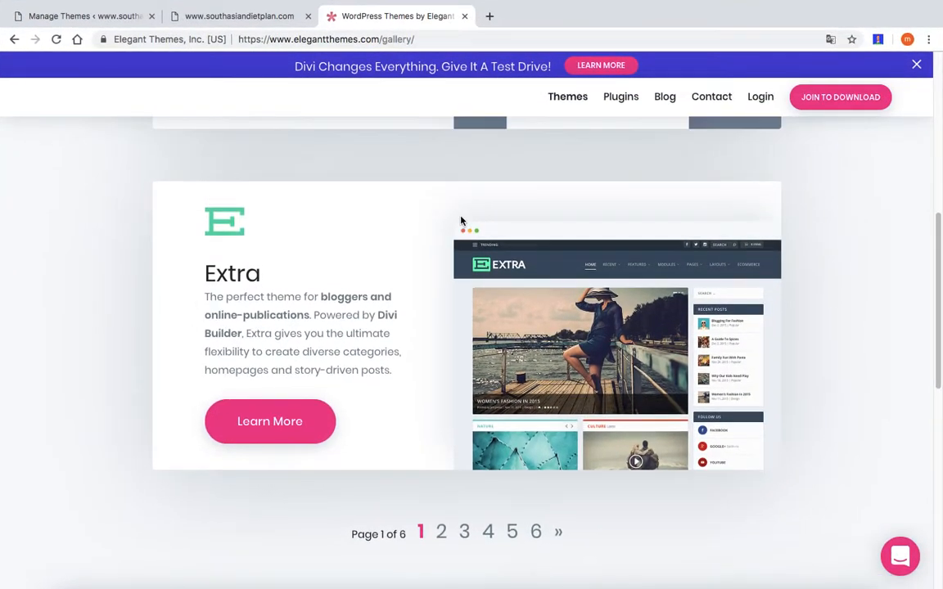
Open page 2 of the theme gallery and look through the themes offered there.
scroll(461, 221, down, 2)
click(441, 453)
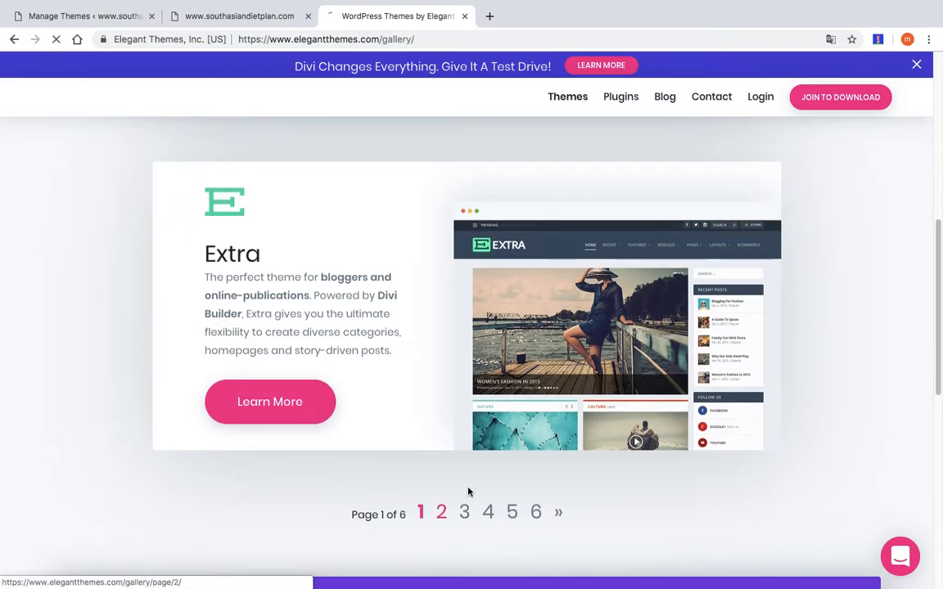
scroll(498, 197, down, 2)
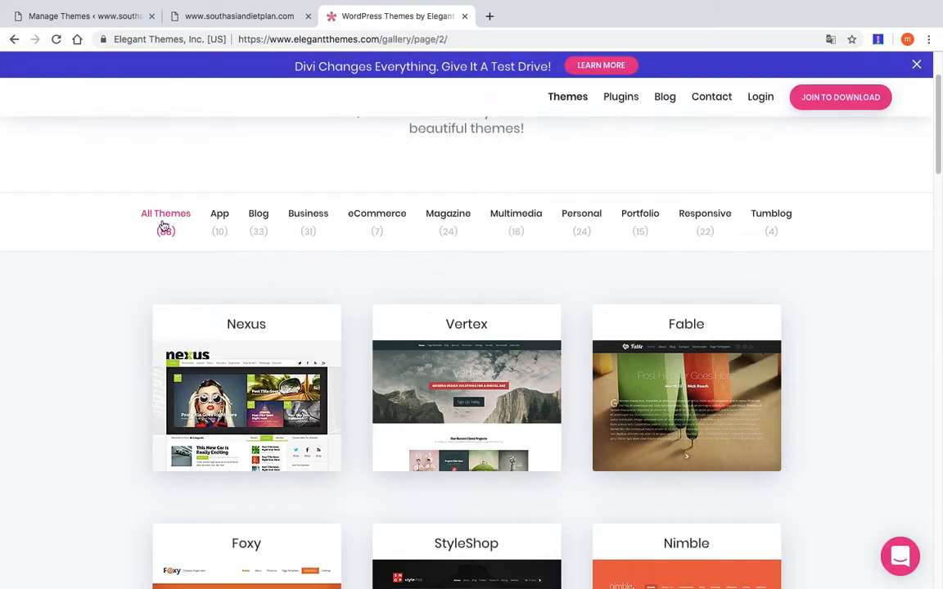
scroll(347, 295, down, 5)
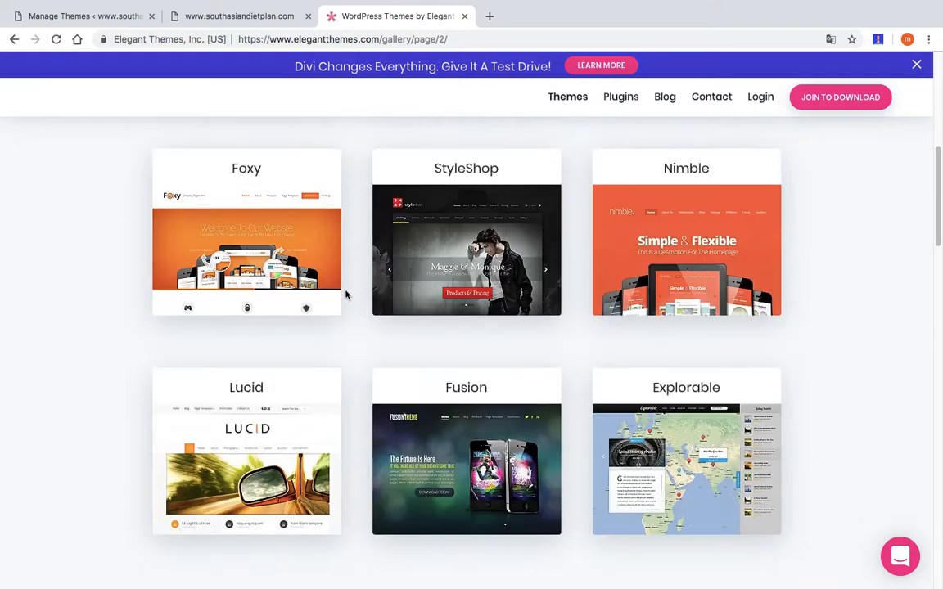
scroll(346, 294, up, 2)
scroll(345, 293, up, 4)
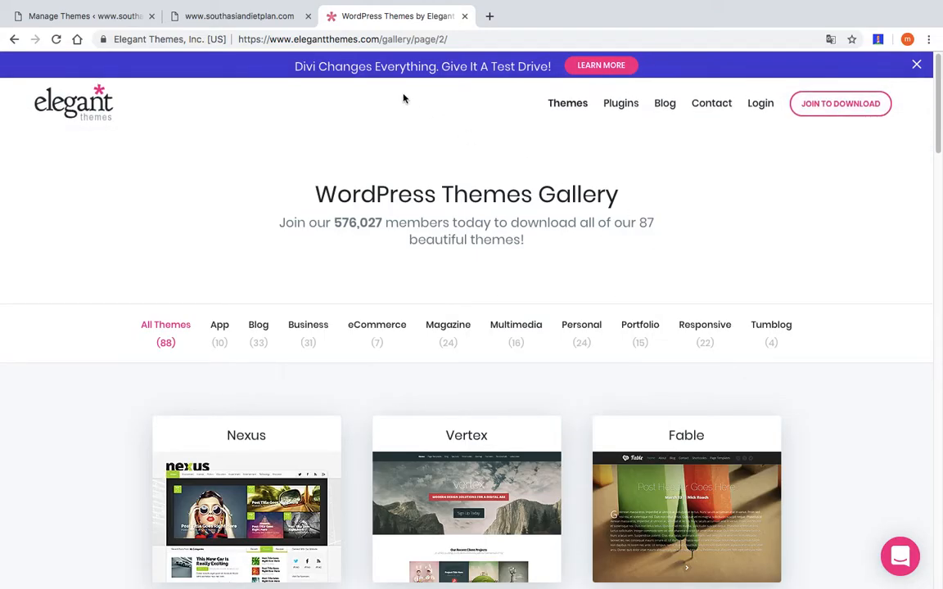
Take the browser out of full screen so the Finder folder shows beside it, and return to the WordPress Manage Themes page.
click(263, 16)
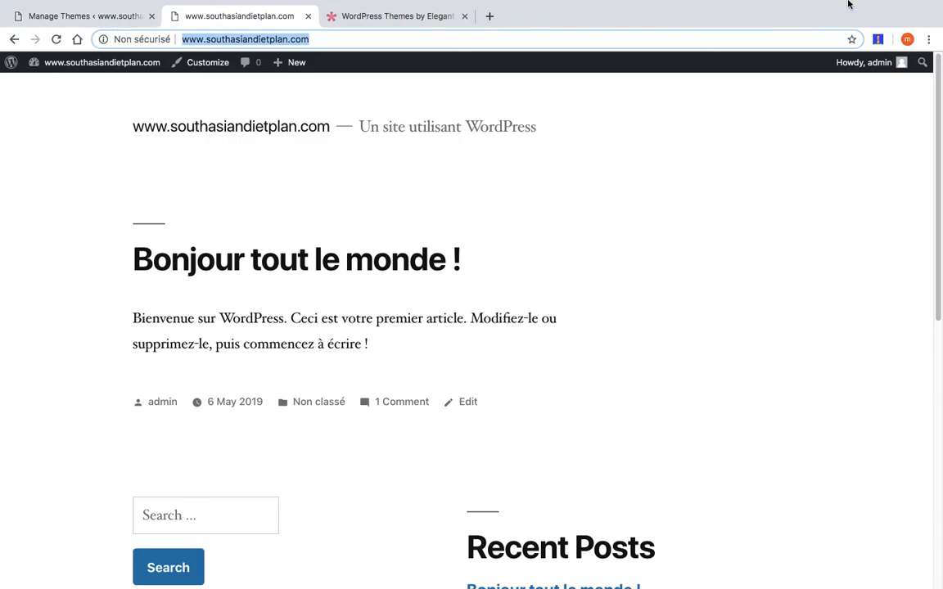
mouse_move(844, 4)
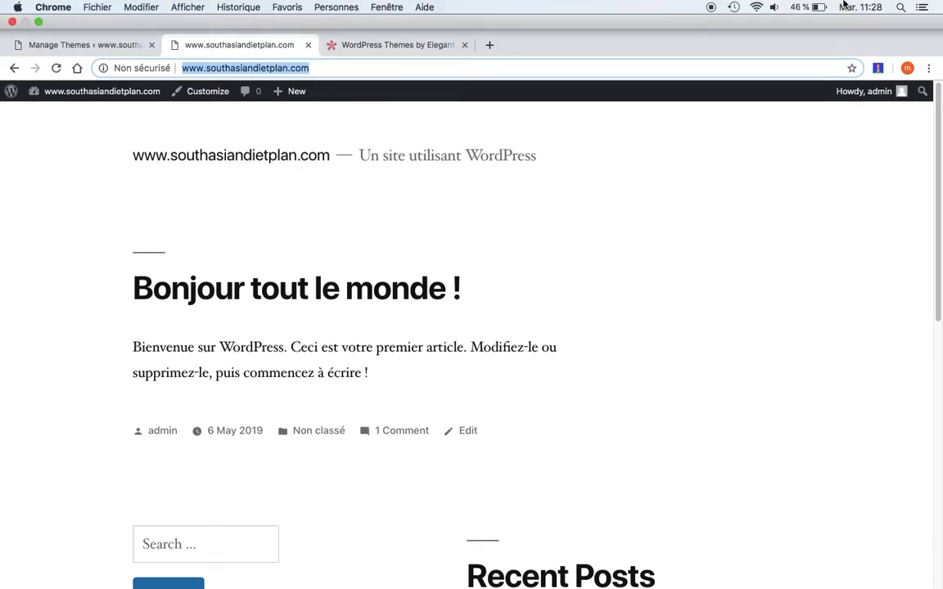
click(39, 23)
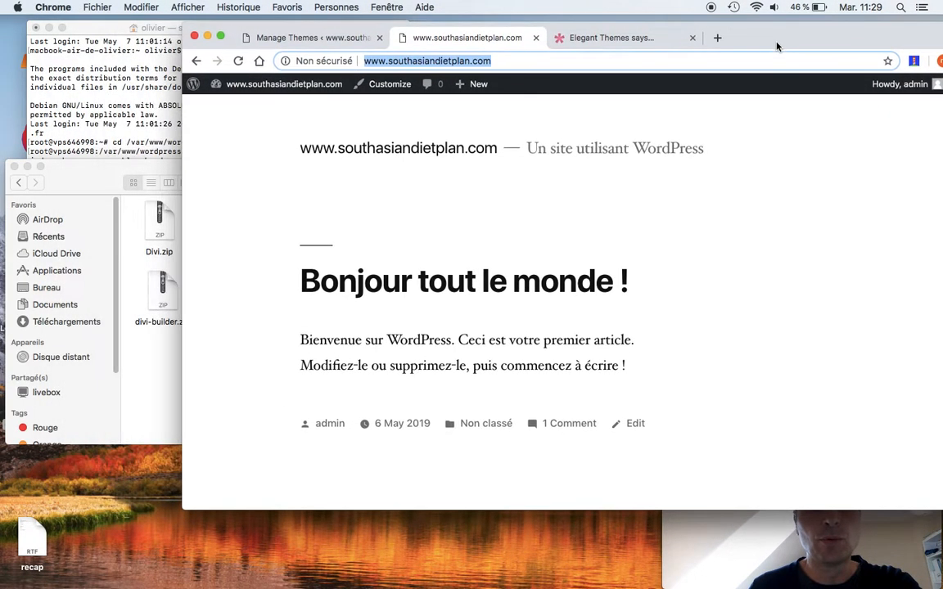
click(96, 172)
click(320, 39)
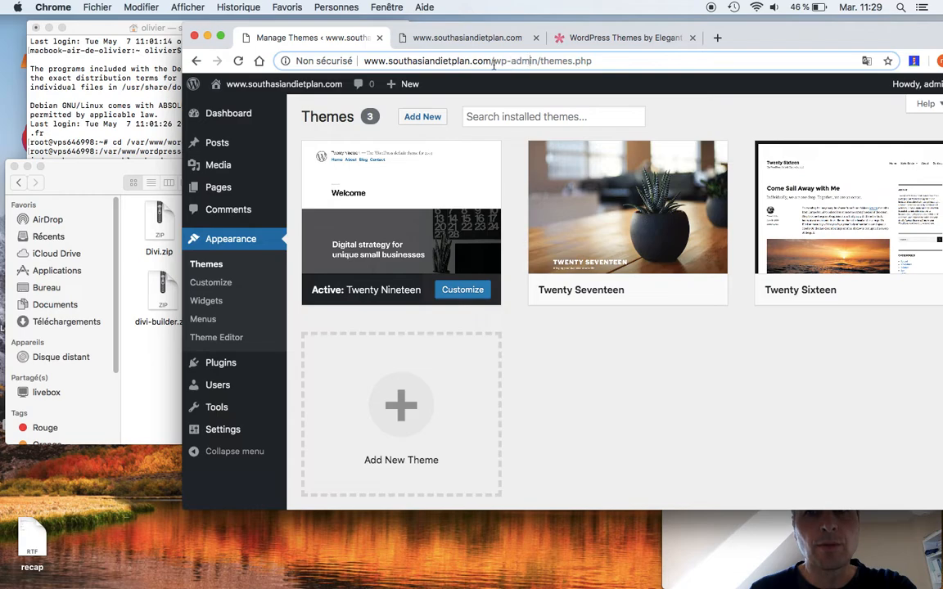
Reload the installed Themes page, open the page for adding new themes and glance over the featured ones.
drag(494, 64, 533, 63)
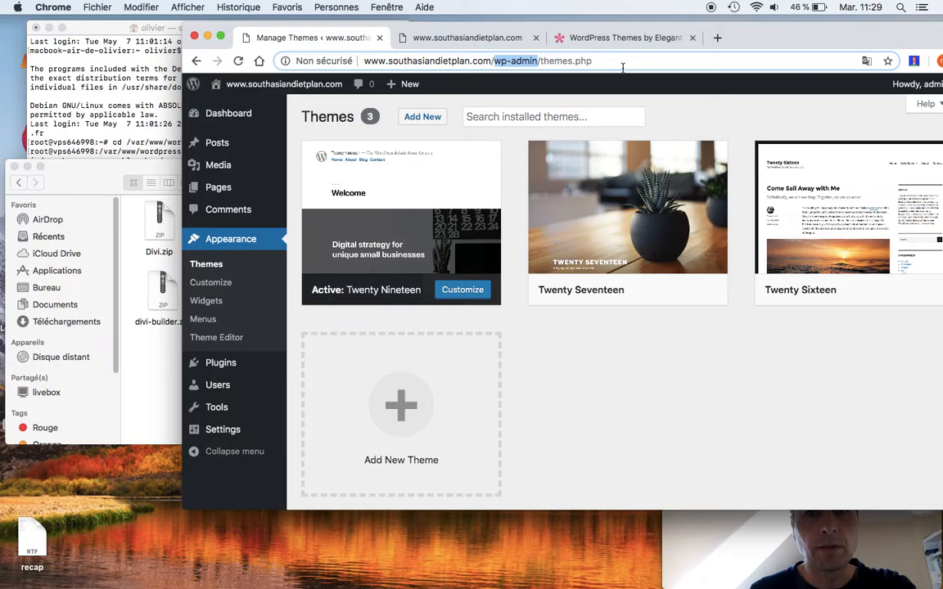
click(591, 60)
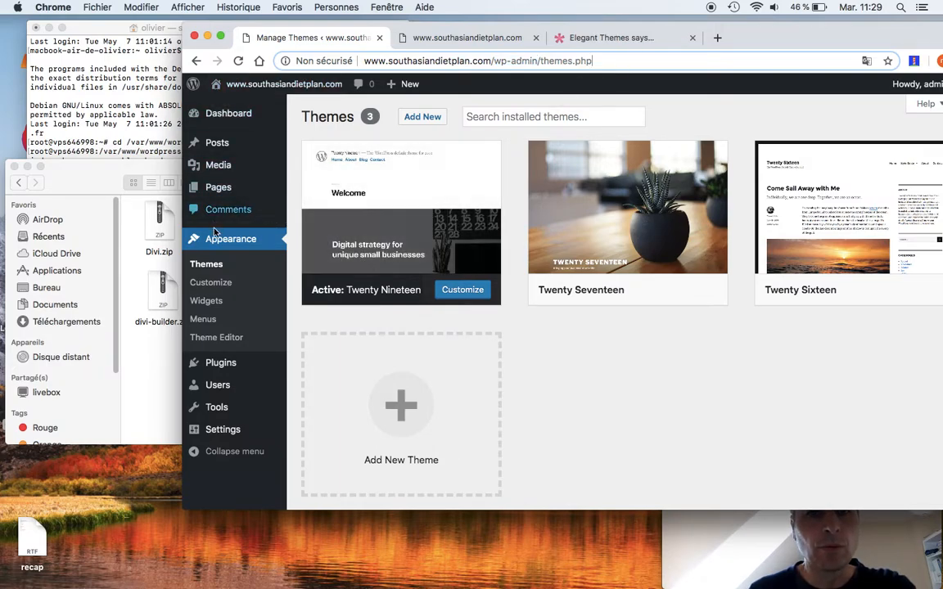
click(217, 267)
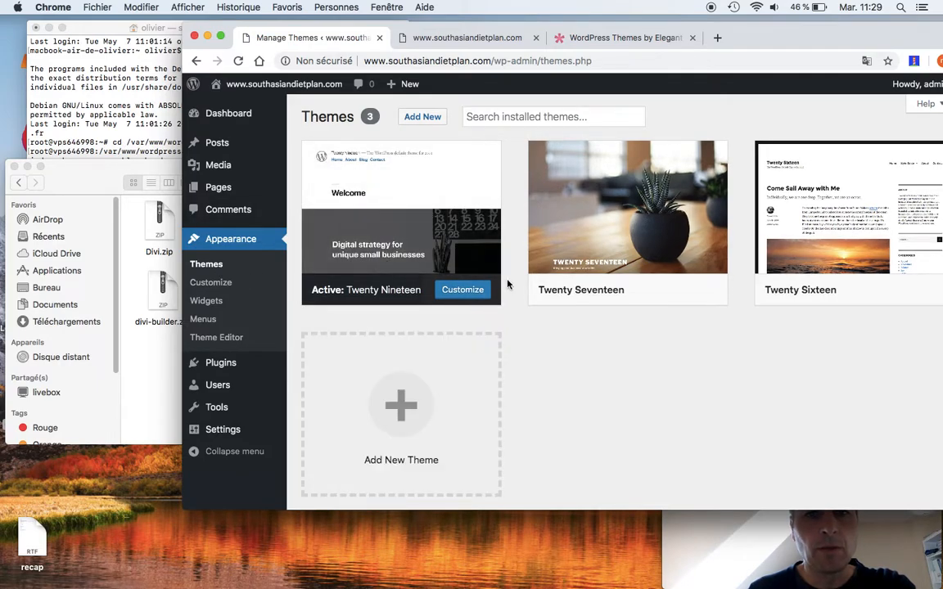
click(434, 119)
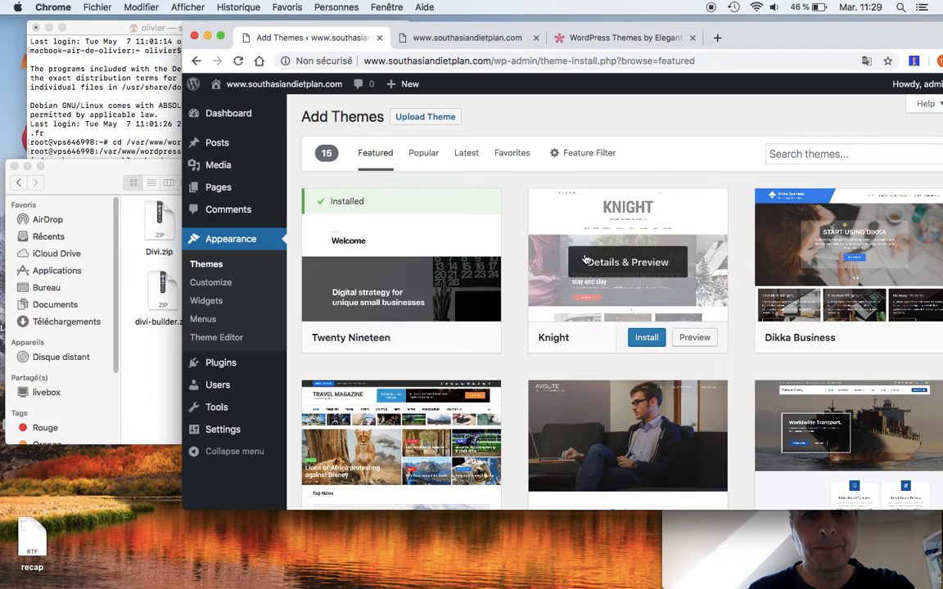
scroll(586, 260, down, 1)
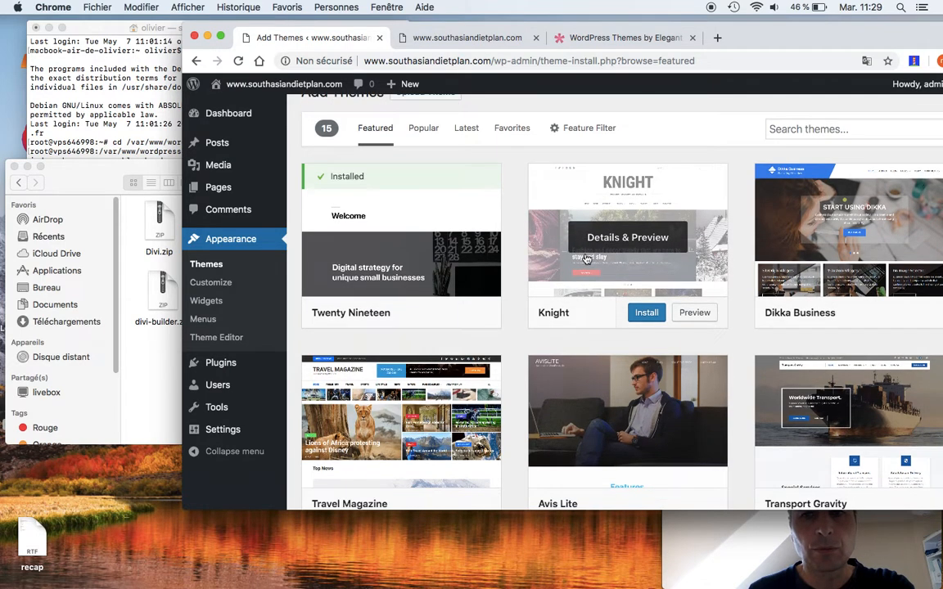
scroll(586, 261, up, 1)
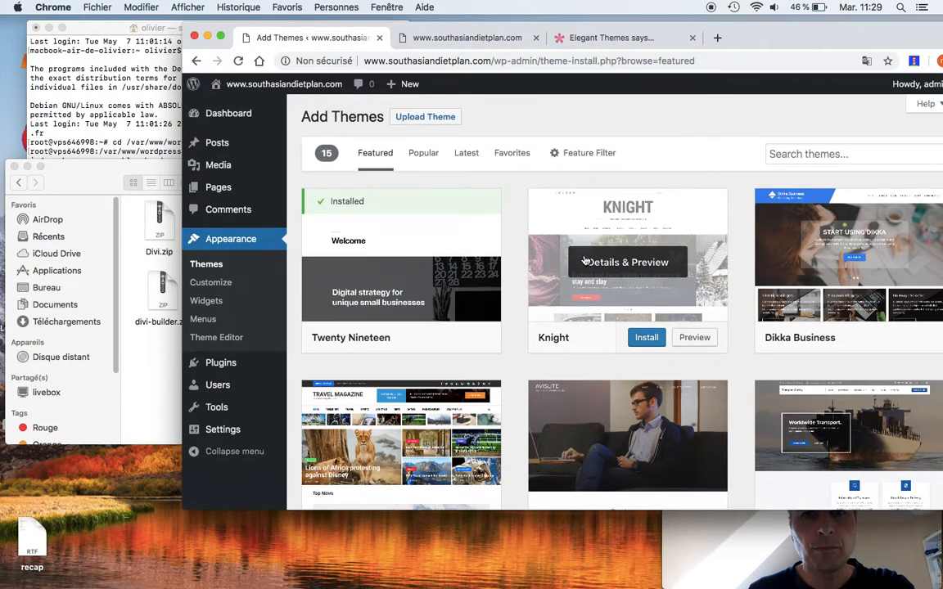
Upload Divi.zip from the divi folder as a new theme and install it.
click(447, 117)
click(539, 234)
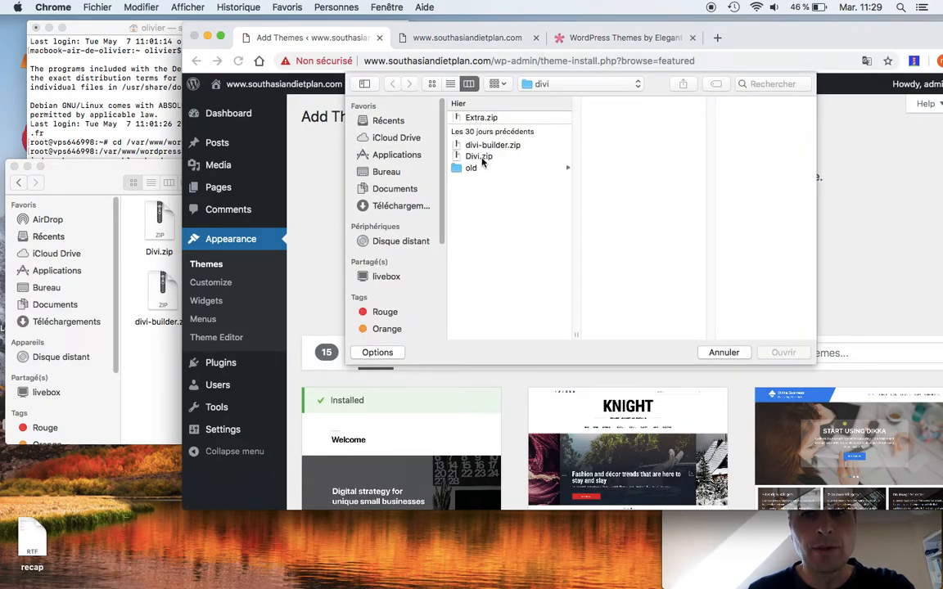
click(479, 157)
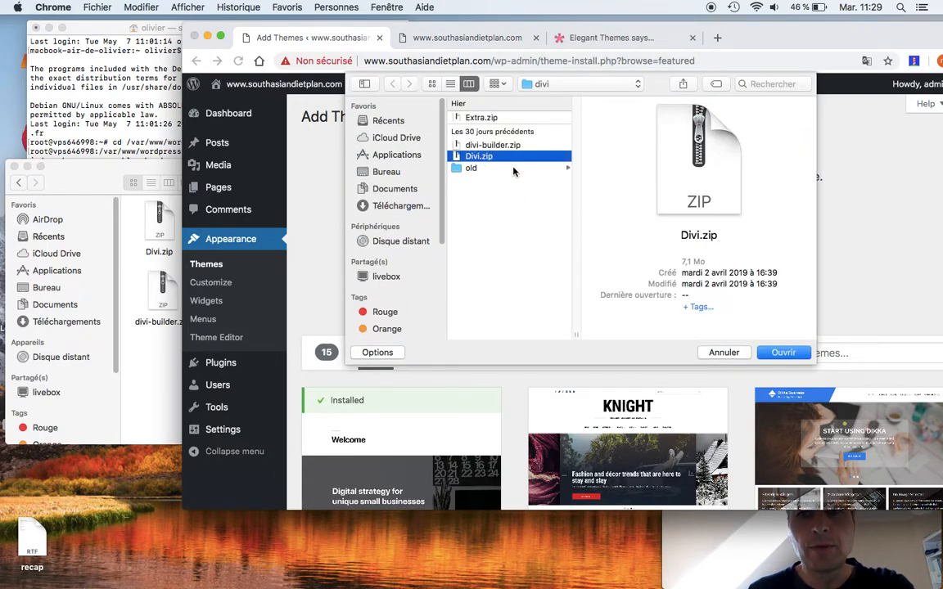
click(782, 354)
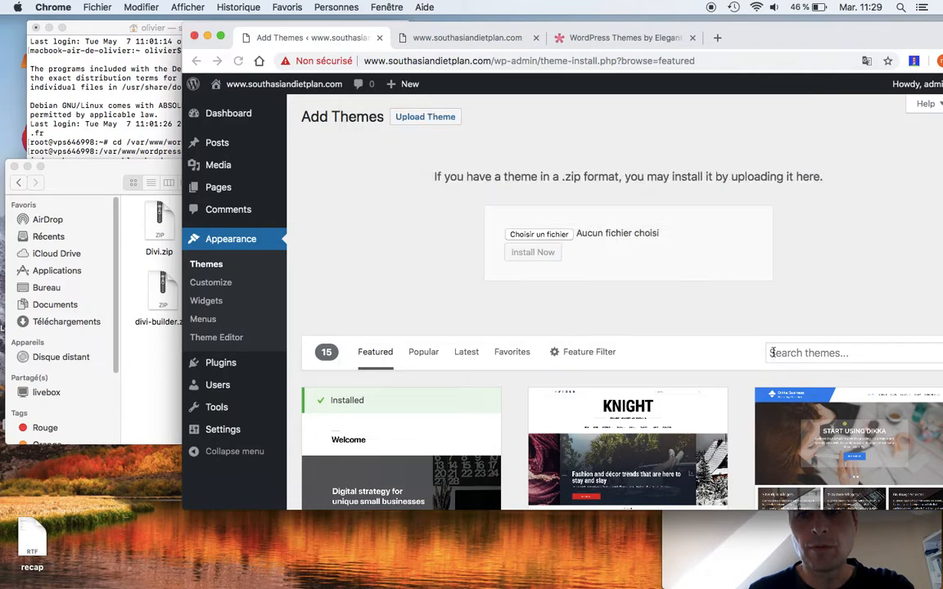
click(541, 258)
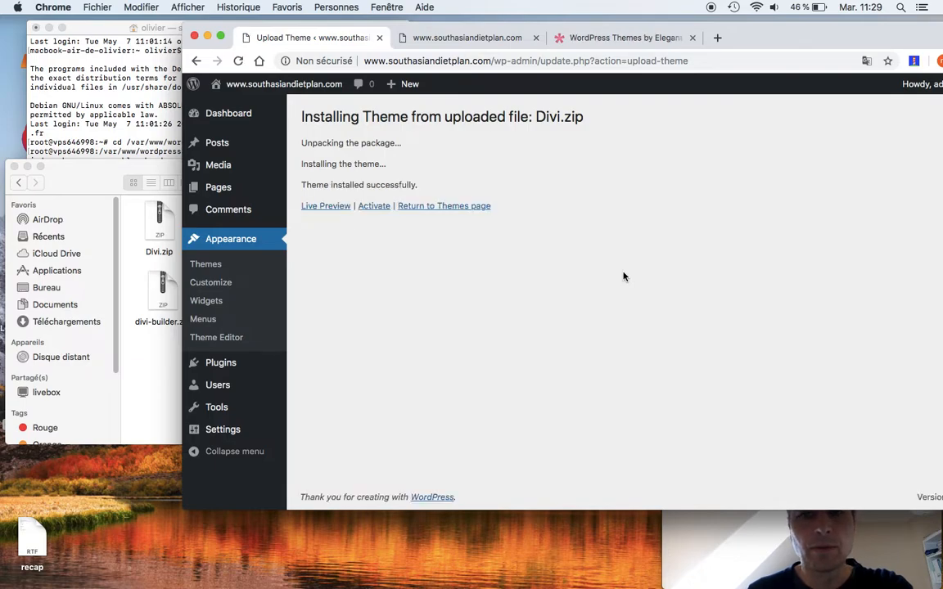
Switch to Terminal, try to enter a themes directory from wordpress3, and list the current directory's contents.
click(85, 70)
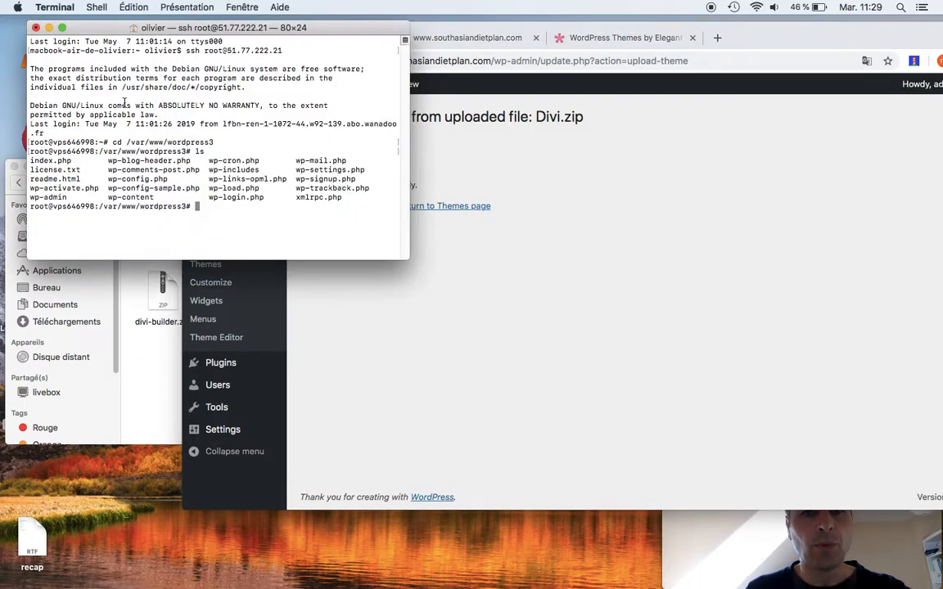
text(cd themes)
key(Return)
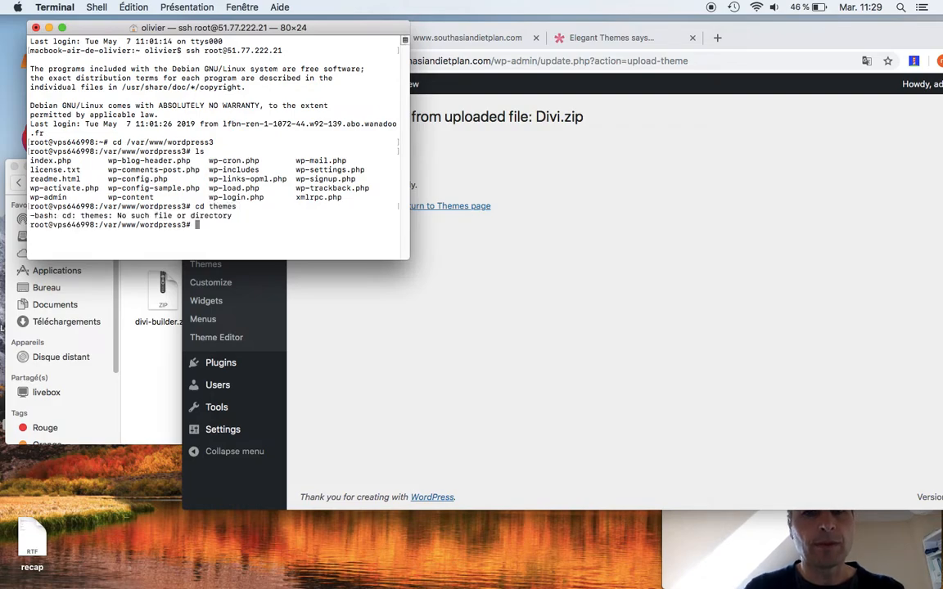
text(ls)
key(Return)
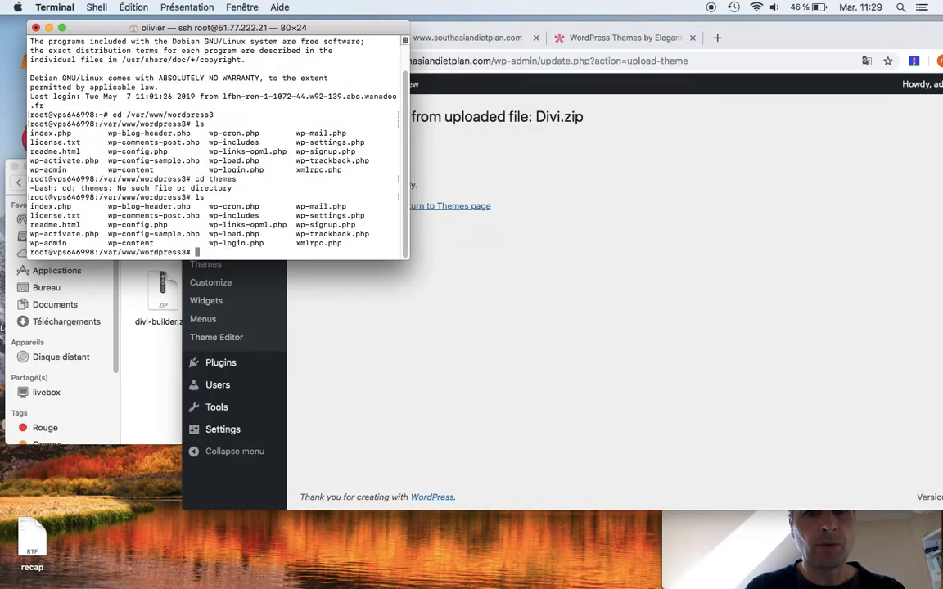
Change to the wp-content directory on the server and list its contents.
text(cd wp)
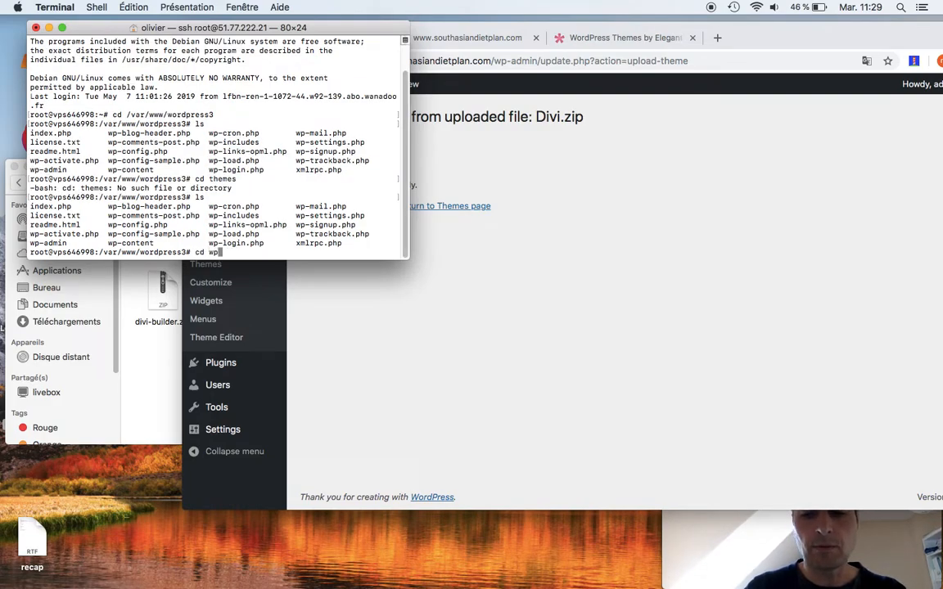
text(-content)
key(Return)
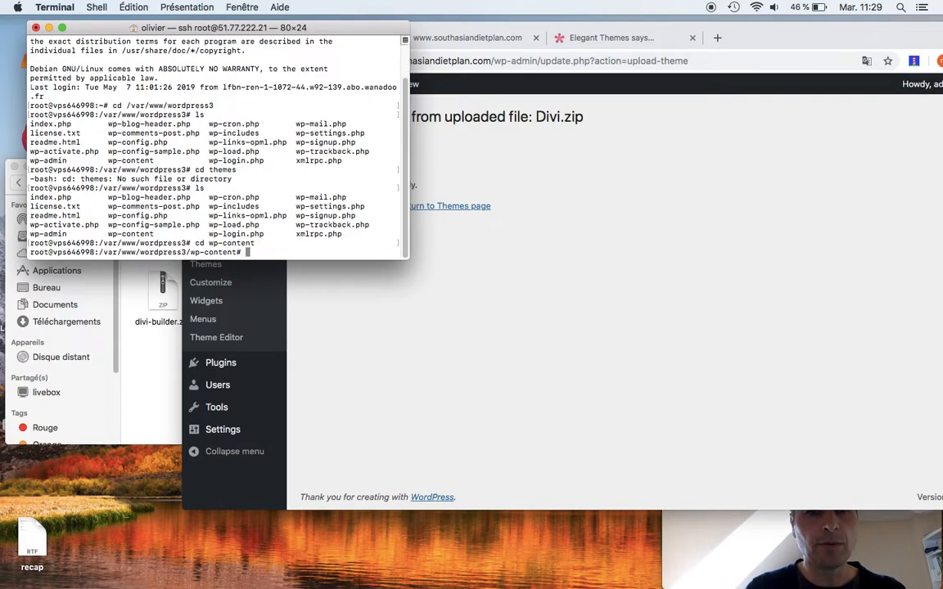
text(ls)
key(Return)
Change to the themes directory, list its contents and highlight the Divi folder in the listing.
text(cd )
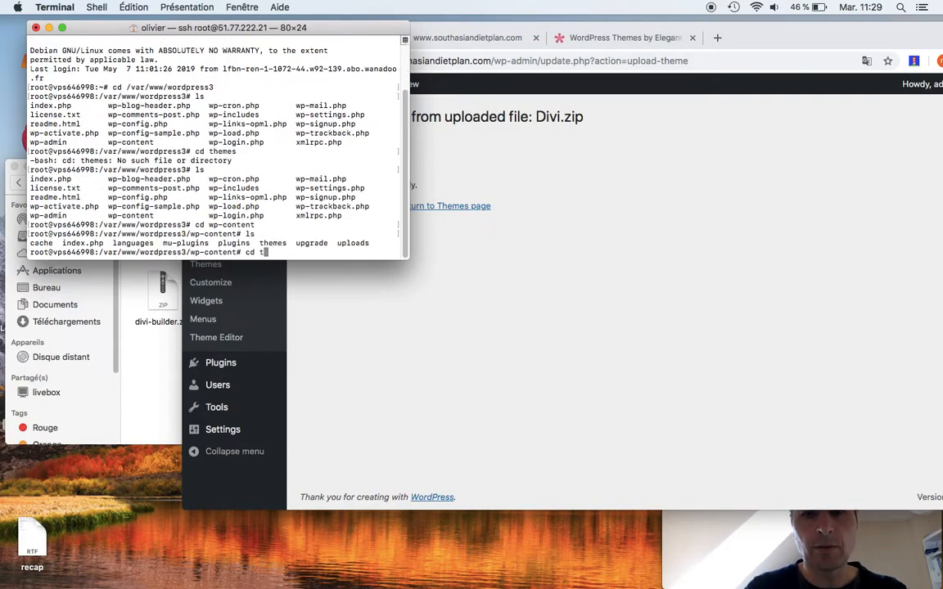
text(the)
key(Tab)
key(Return)
text(ls)
key(Return)
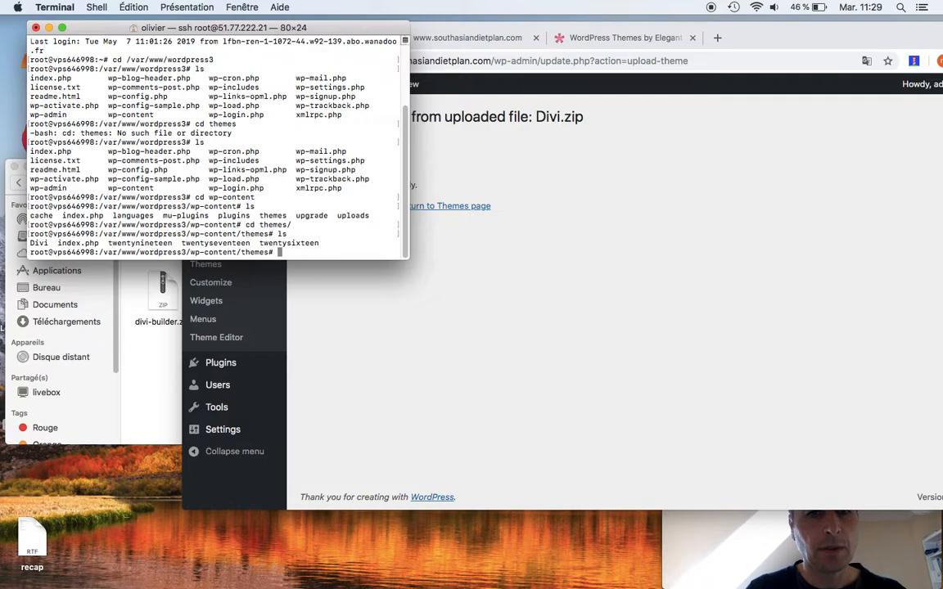
drag(31, 243, 47, 244)
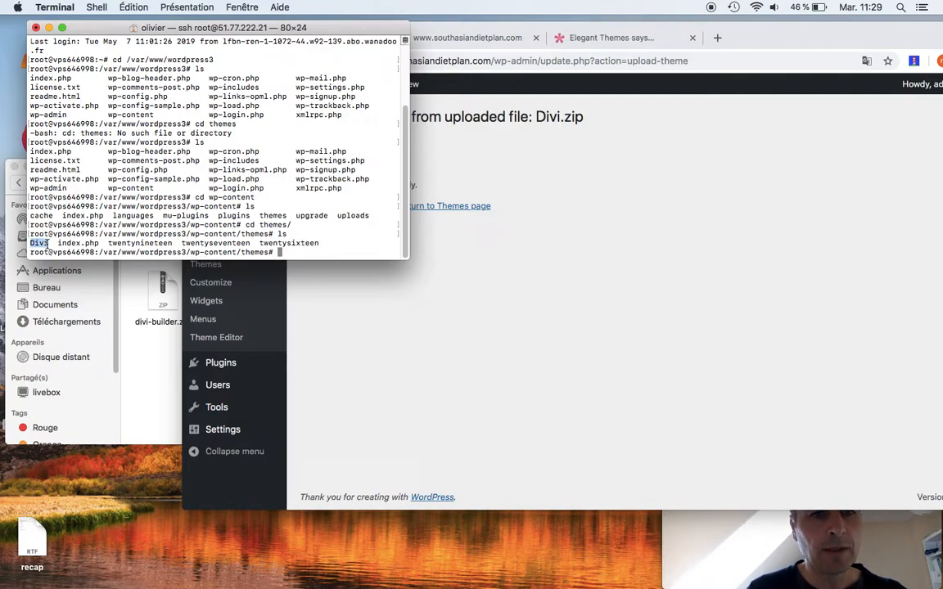
Switch back to Chrome, open the installed Themes page and activate the Divi theme.
click(450, 264)
click(213, 267)
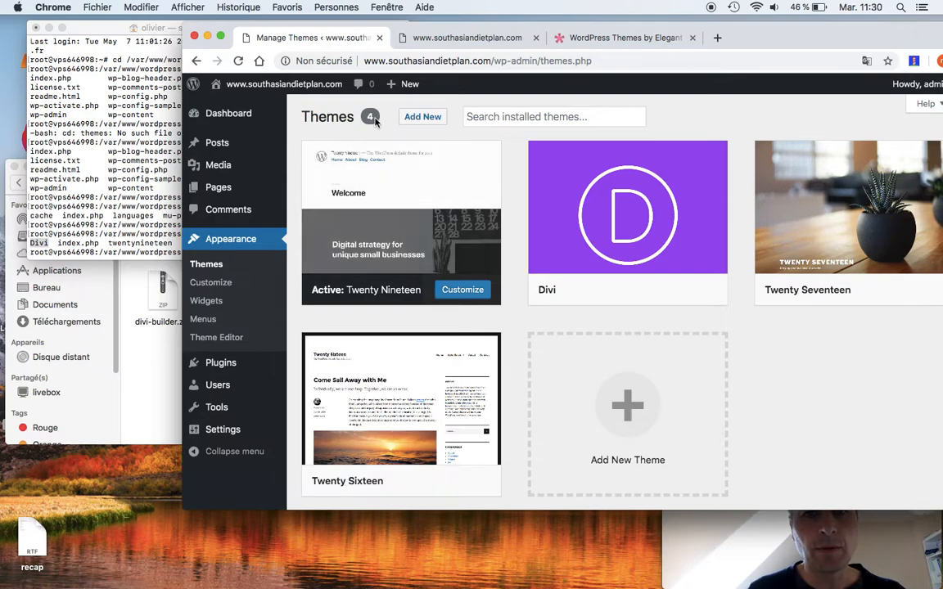
mouse_move(644, 254)
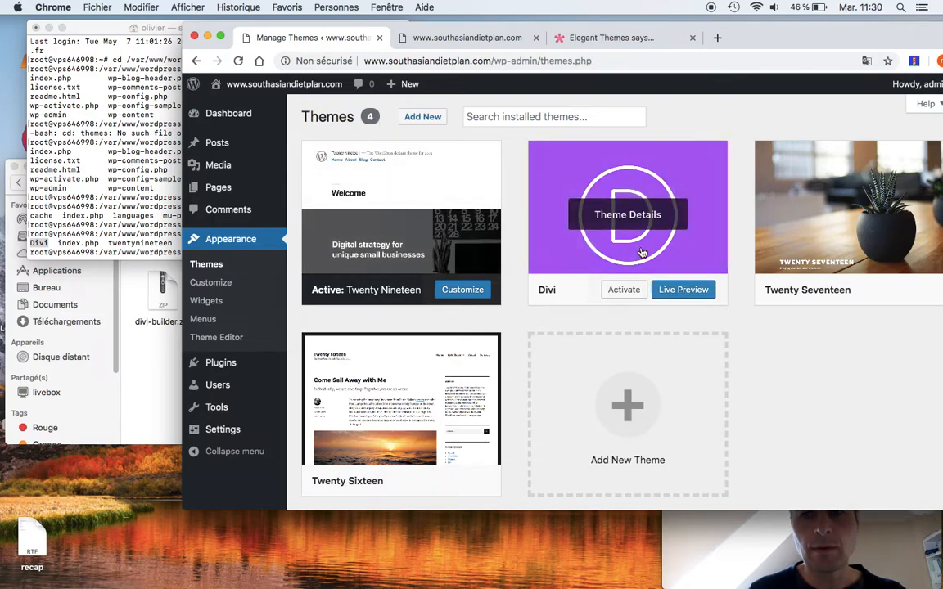
click(626, 292)
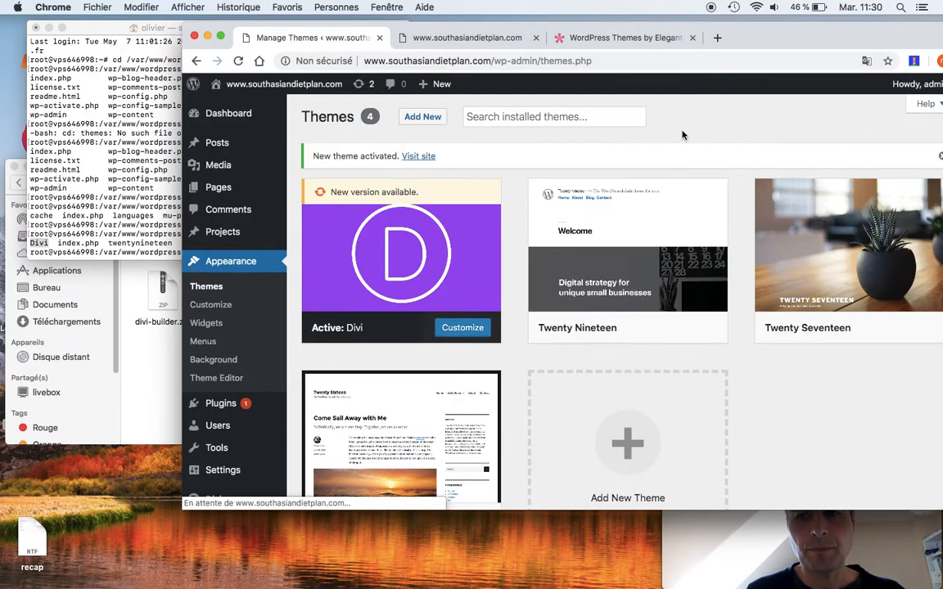
scroll(246, 205, down, 2)
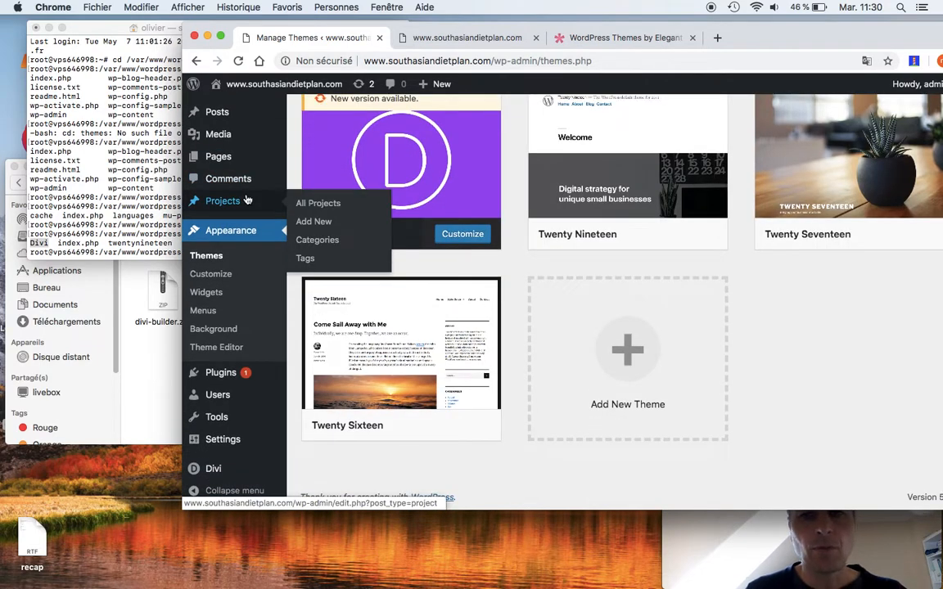
Add a new plugin by uploading divi-builder.zip from the divi folder and install it.
click(223, 373)
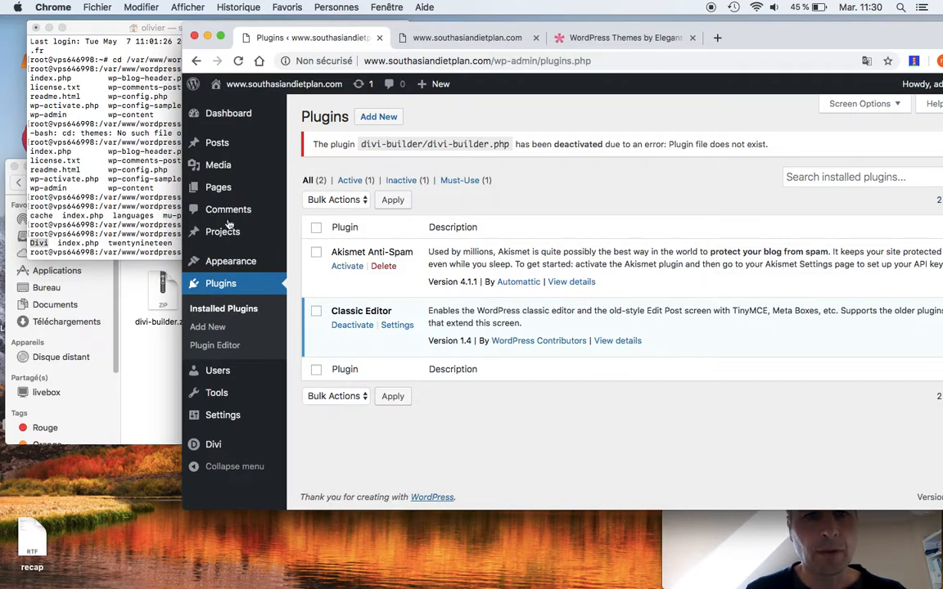
click(378, 116)
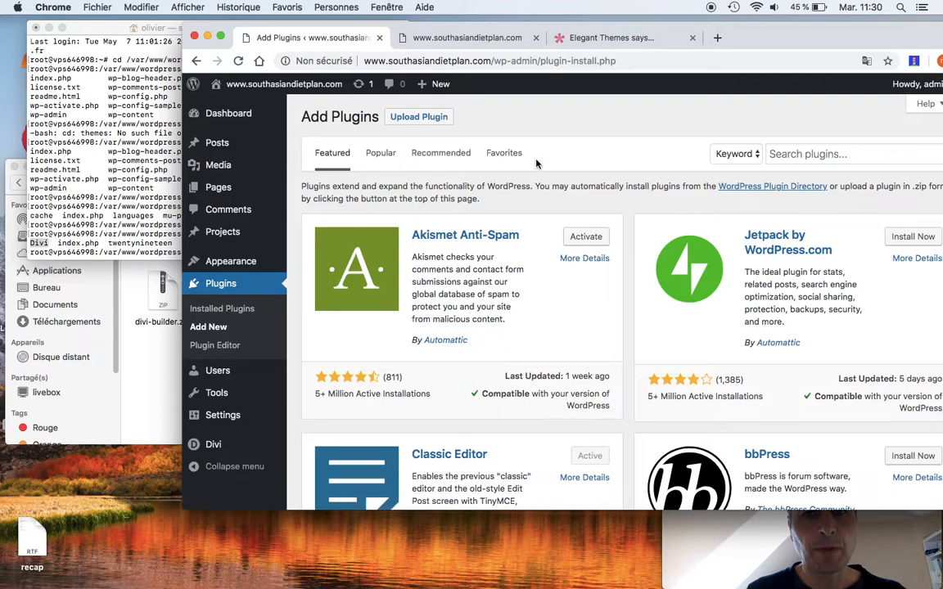
click(434, 116)
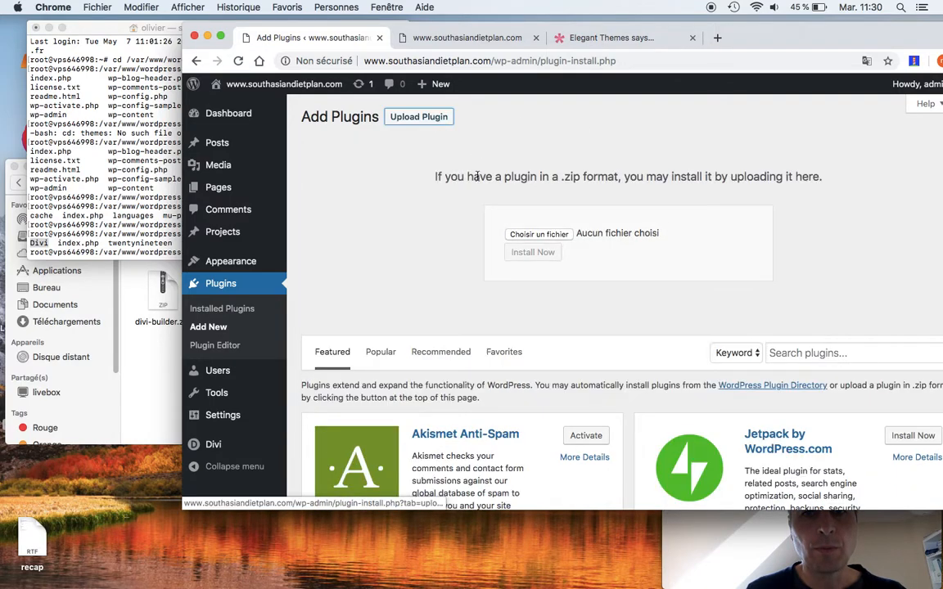
click(534, 235)
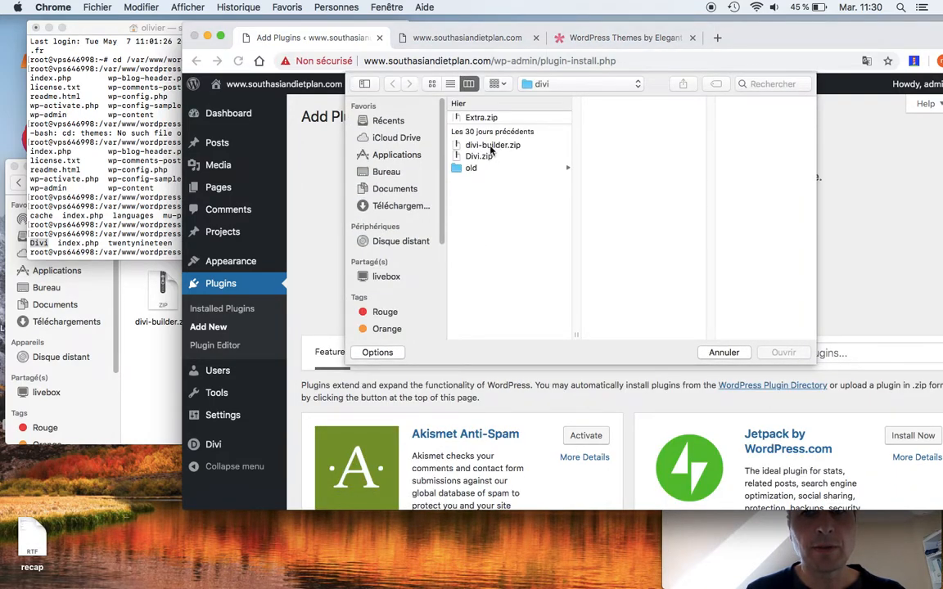
click(492, 145)
click(782, 352)
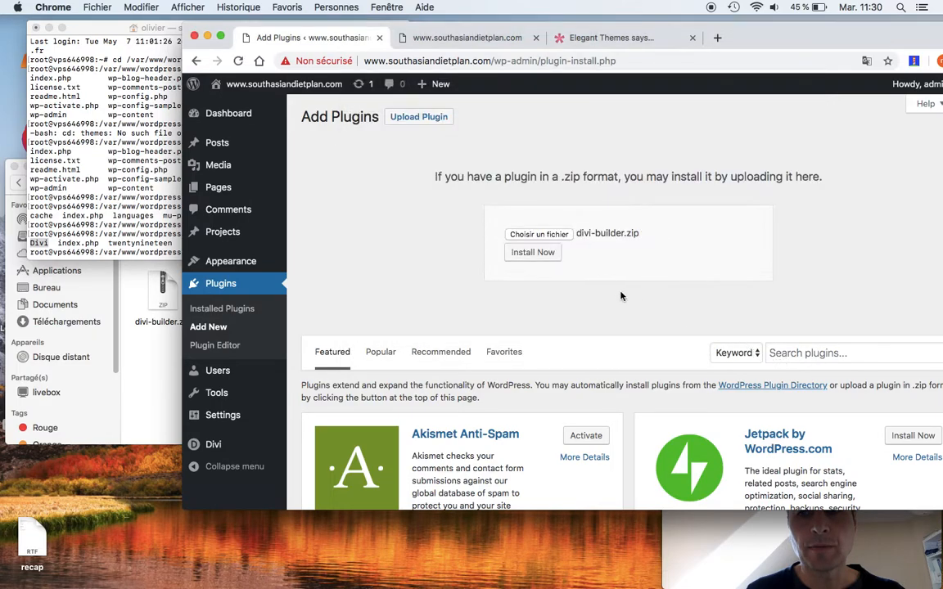
click(556, 257)
Switch to Terminal, go up one level to wp-content and list its contents.
click(164, 206)
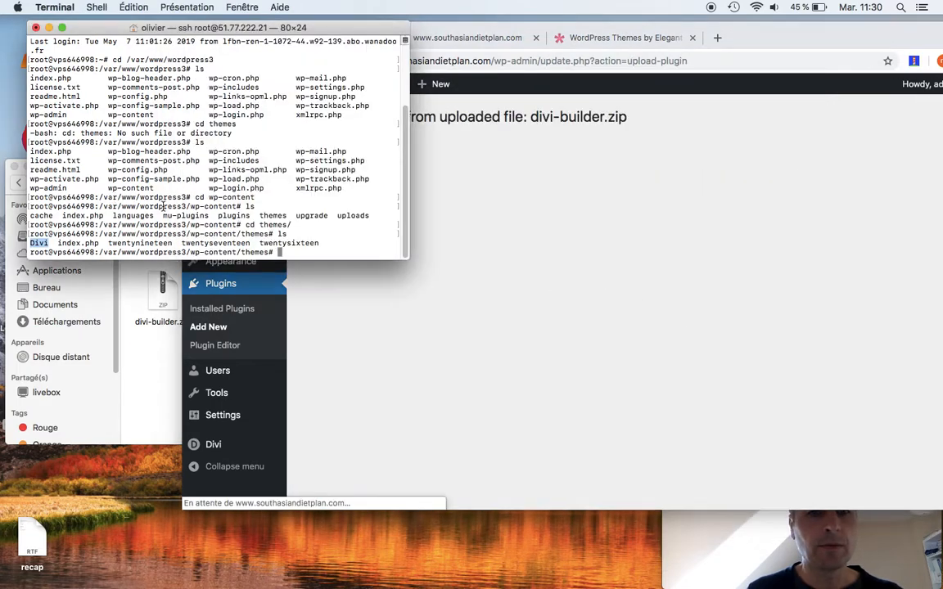
text(cd ..)
key(Return)
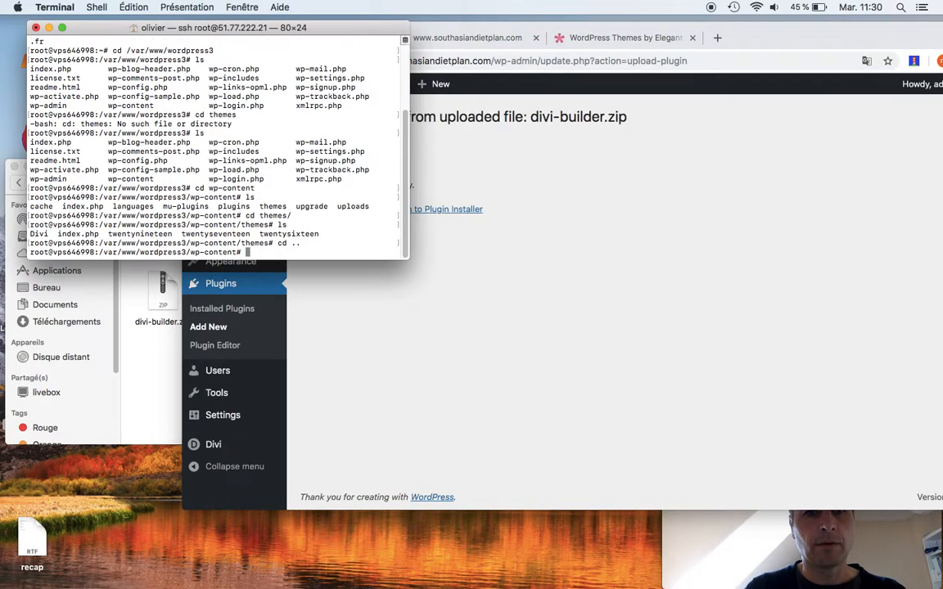
text(ls)
key(Return)
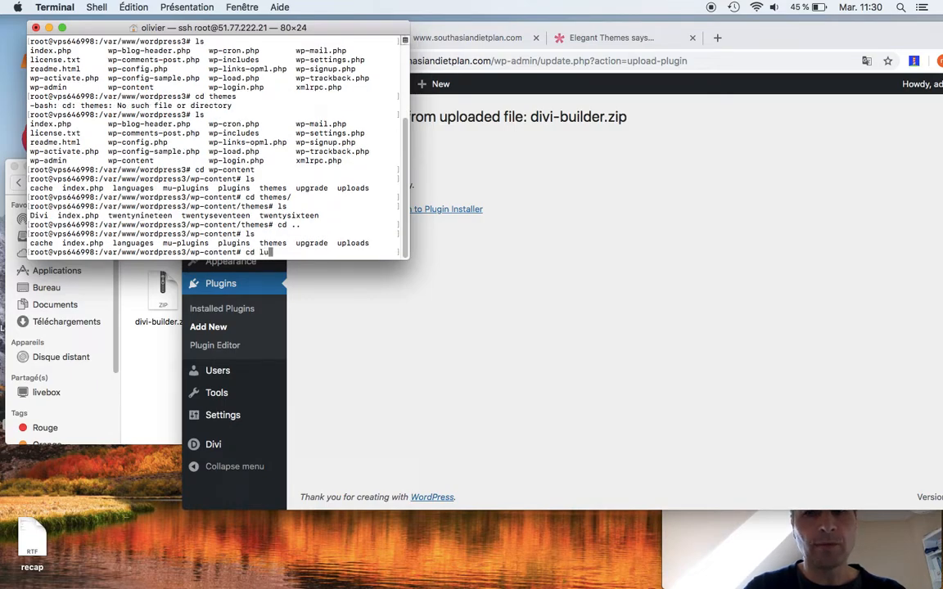
Change to the plugins directory, list its contents and highlight the divi-builder folder.
text(cd plu)
key(Tab)
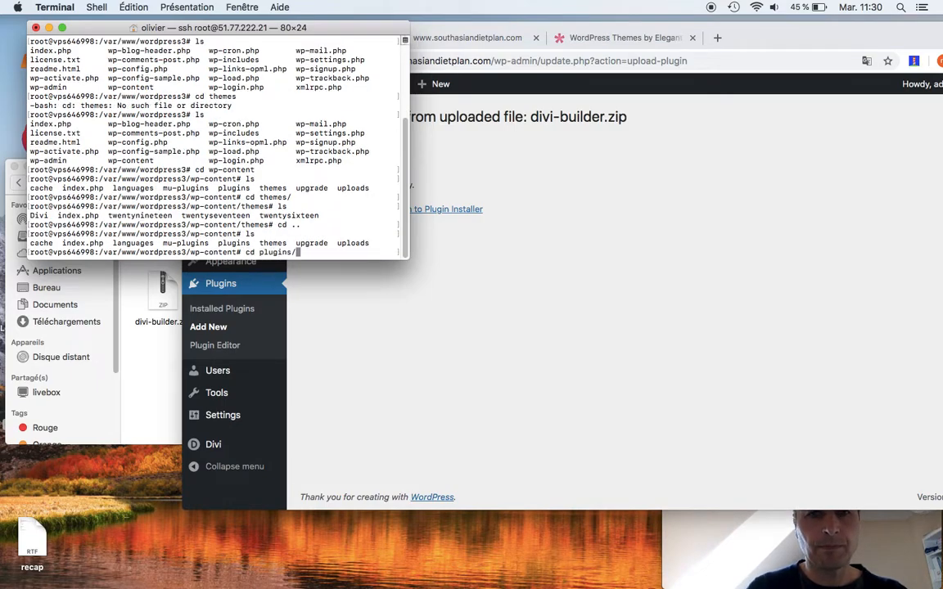
key(Return)
text(ls)
key(Return)
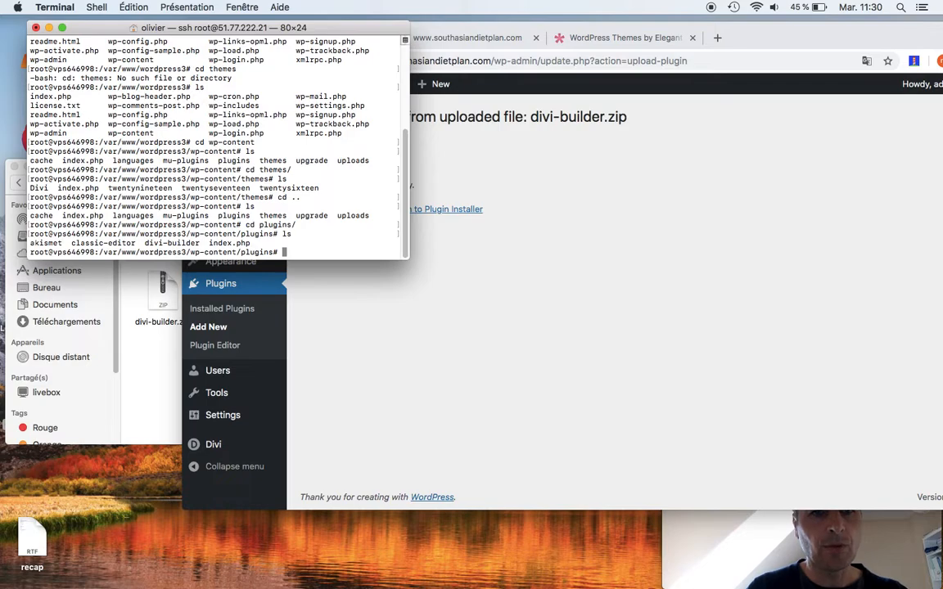
drag(147, 244, 196, 243)
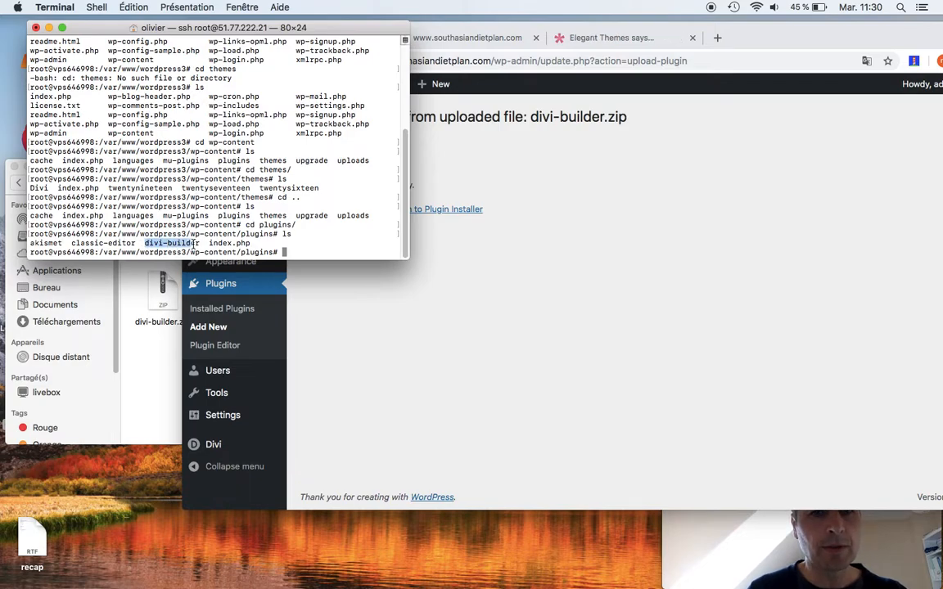
Switch back to Chrome and open the list of all the site's pages.
click(575, 296)
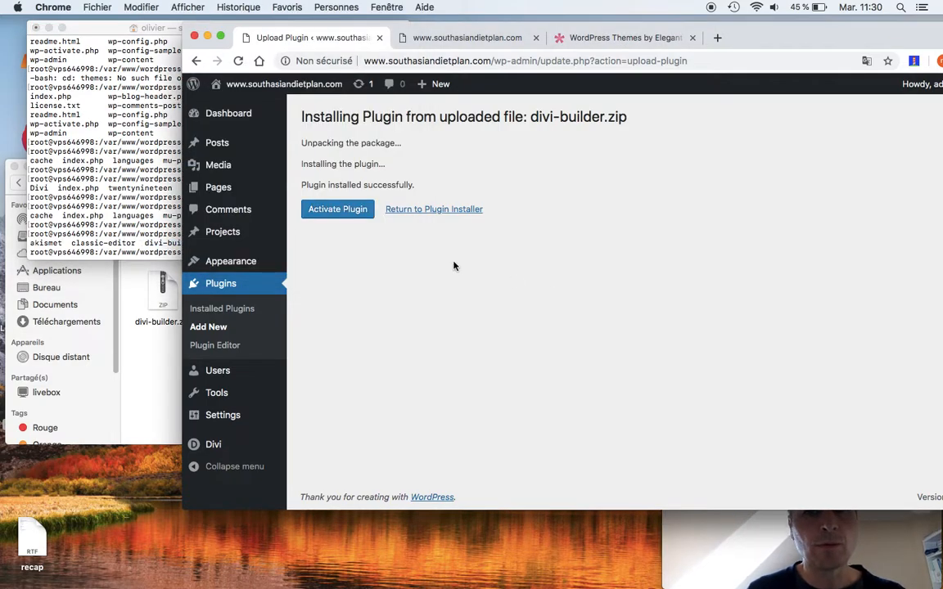
click(220, 190)
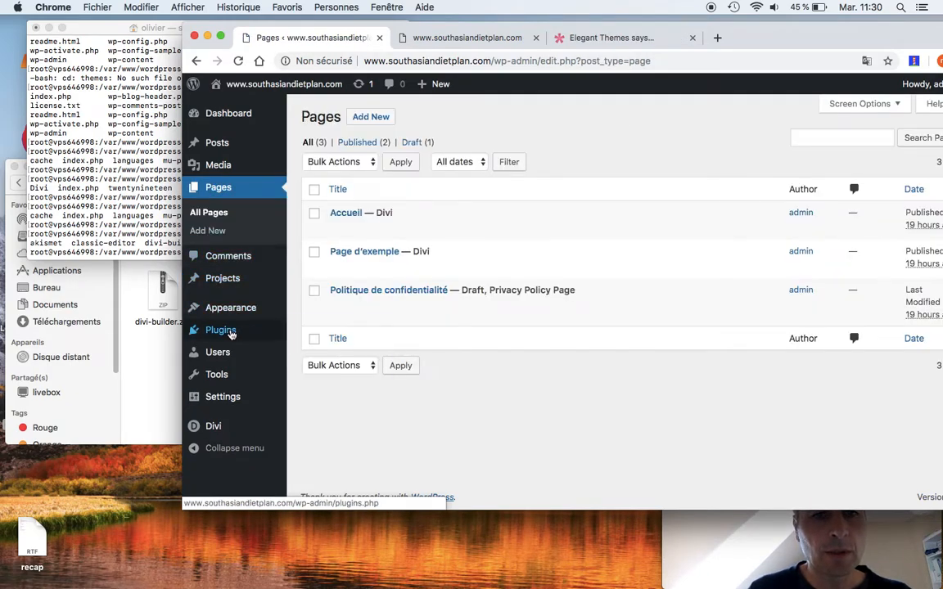
Check the installed plugins, highlight the Classic Editor entry, and return to the list of all pages.
click(269, 329)
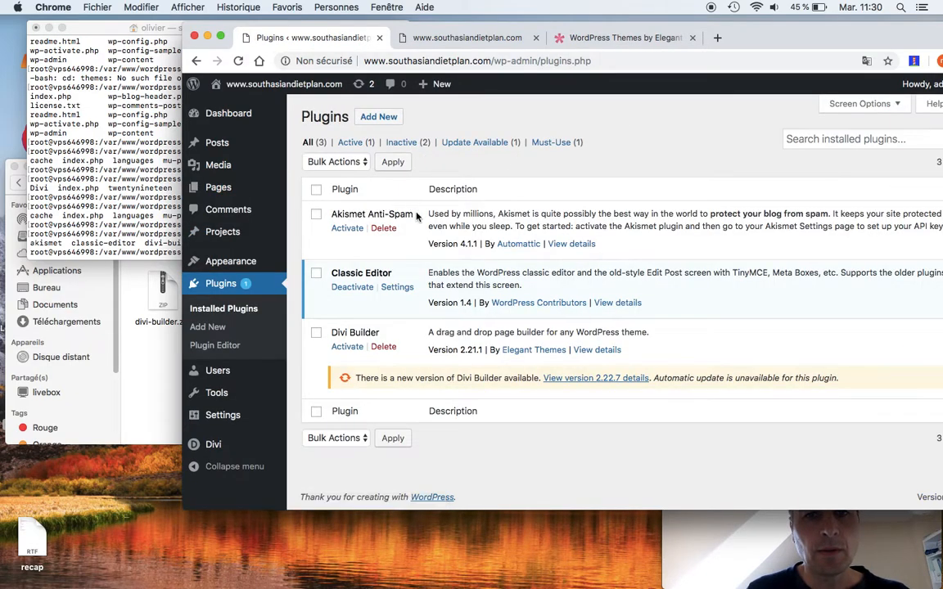
drag(393, 275, 333, 270)
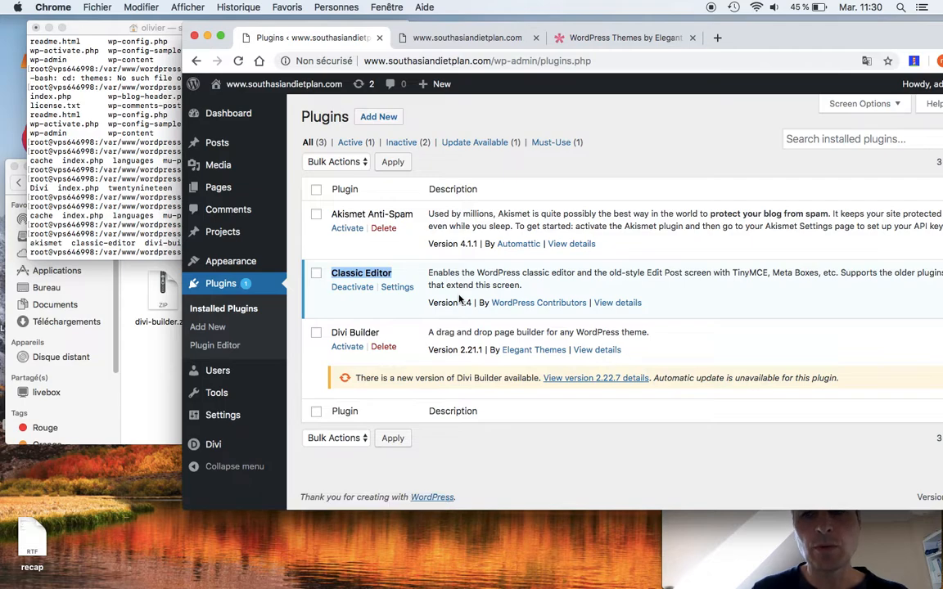
mouse_move(197, 187)
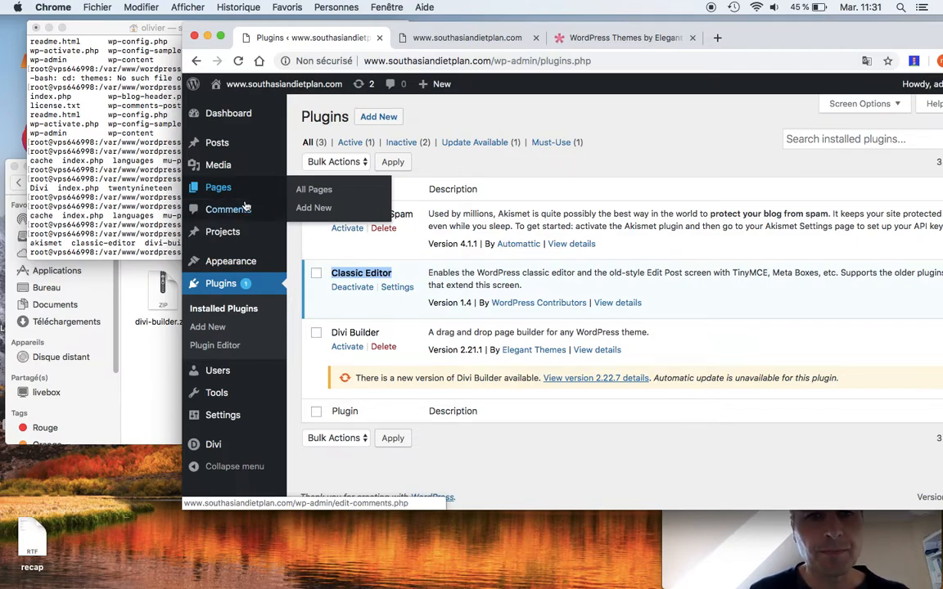
click(216, 187)
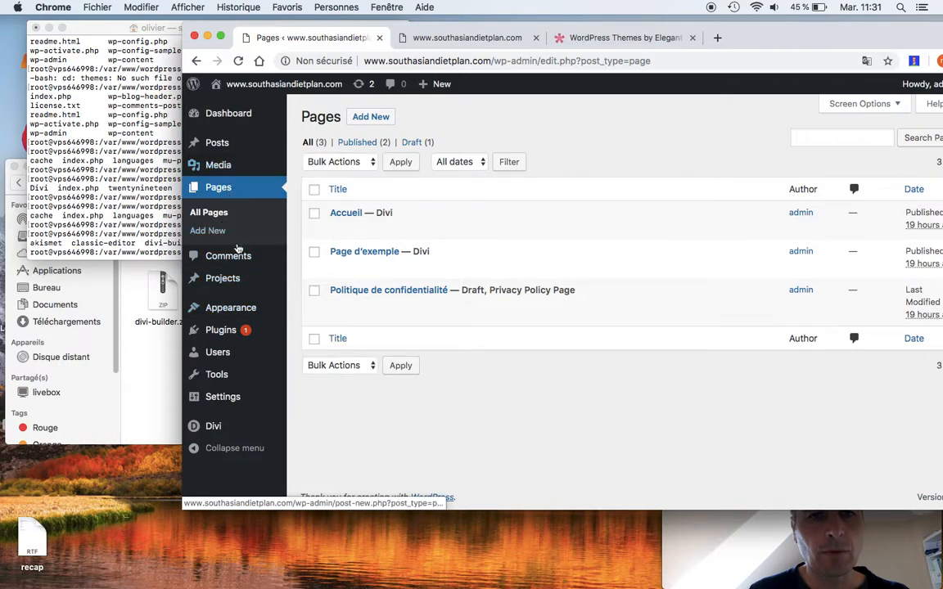
Open the installed themes, preview the active Divi theme in the customizer, and return to the themes list.
mouse_move(242, 309)
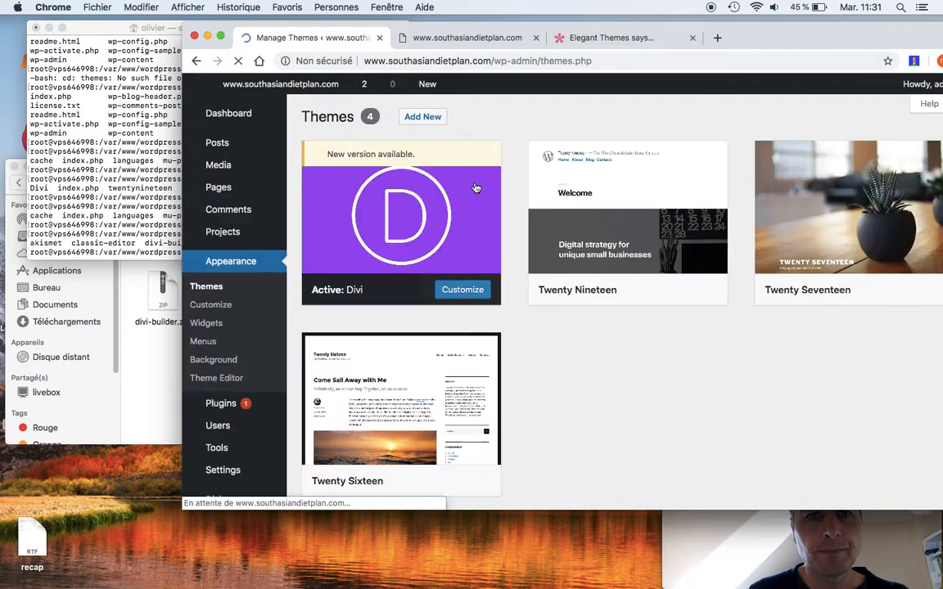
scroll(452, 186, down, 1)
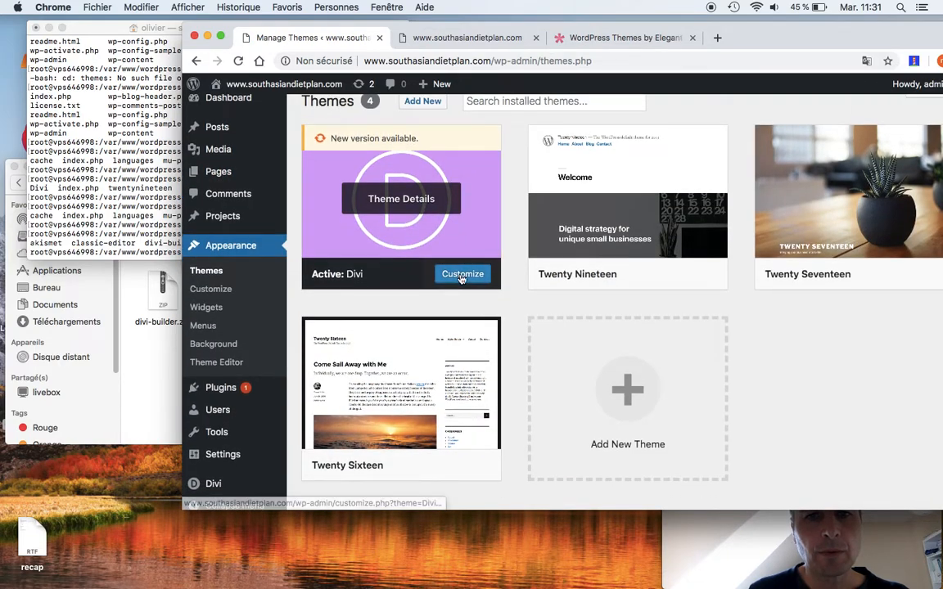
scroll(422, 164, up, 1)
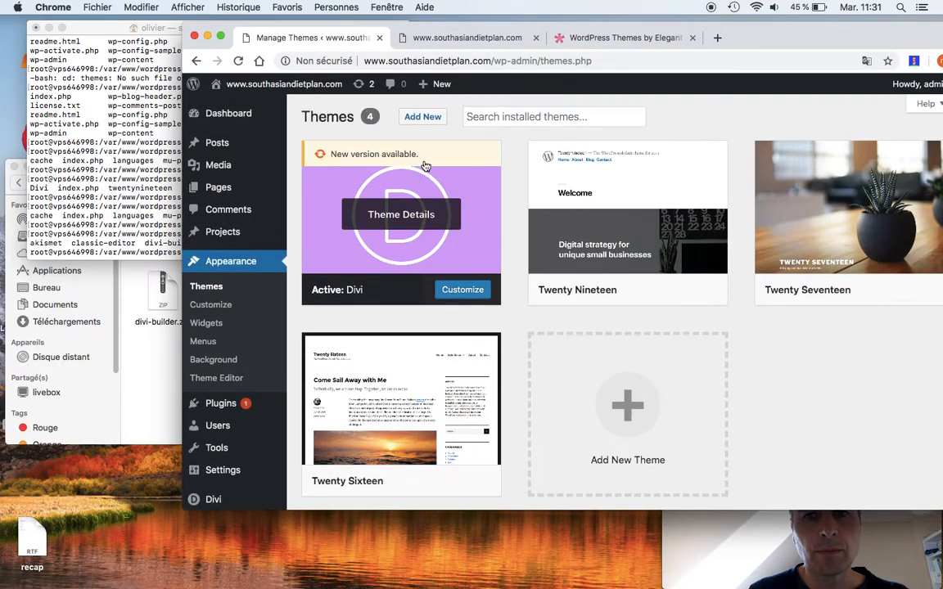
click(460, 297)
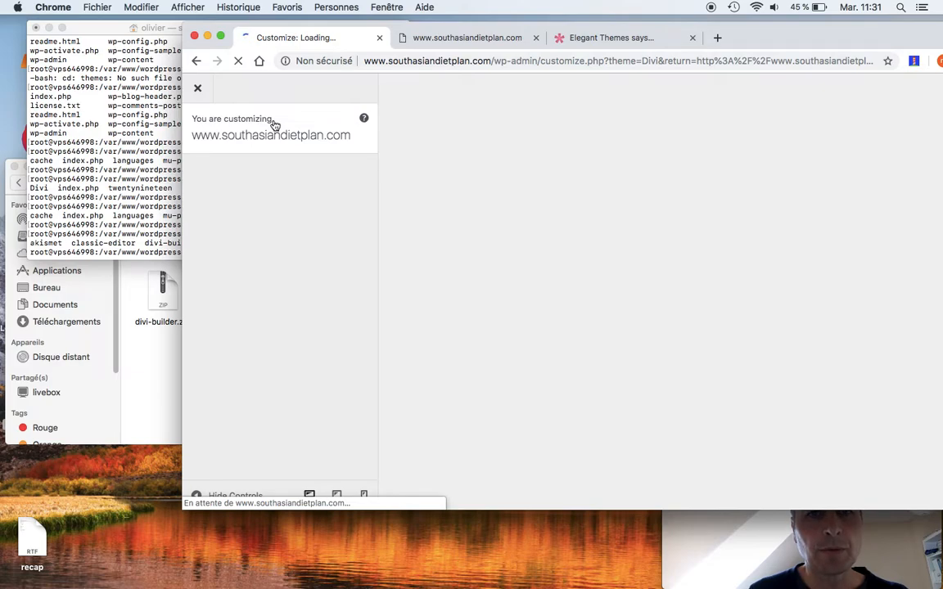
click(635, 150)
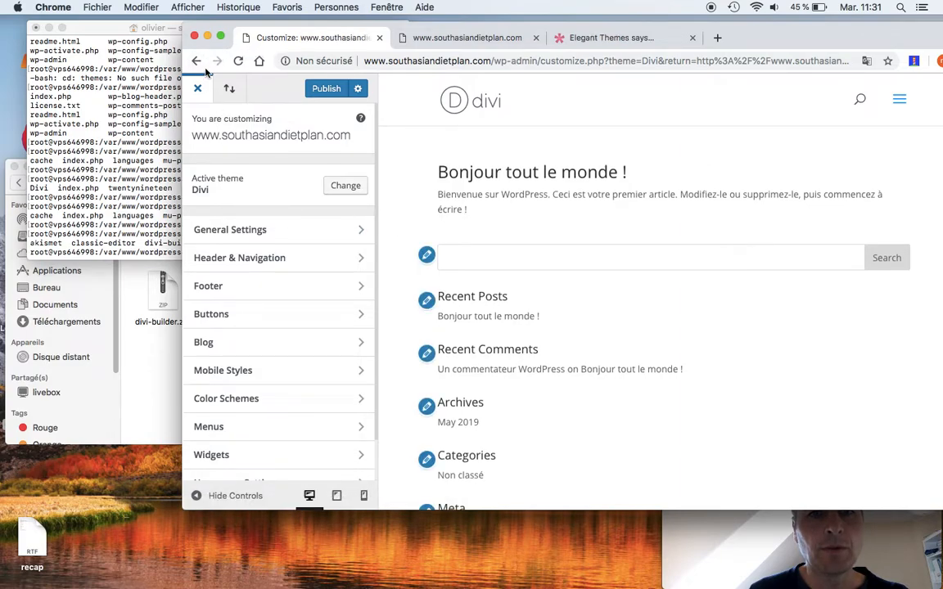
click(196, 61)
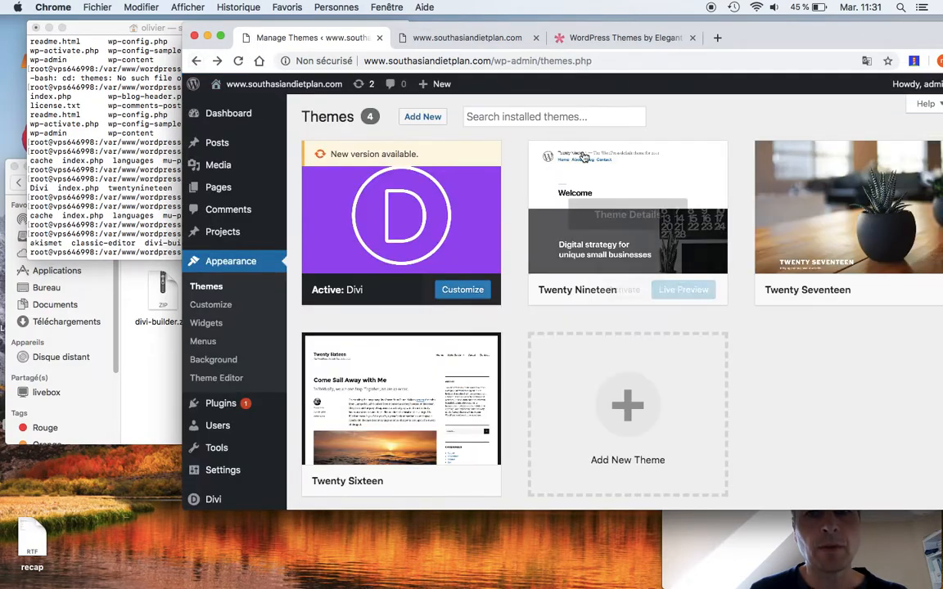
scroll(262, 319, down, 2)
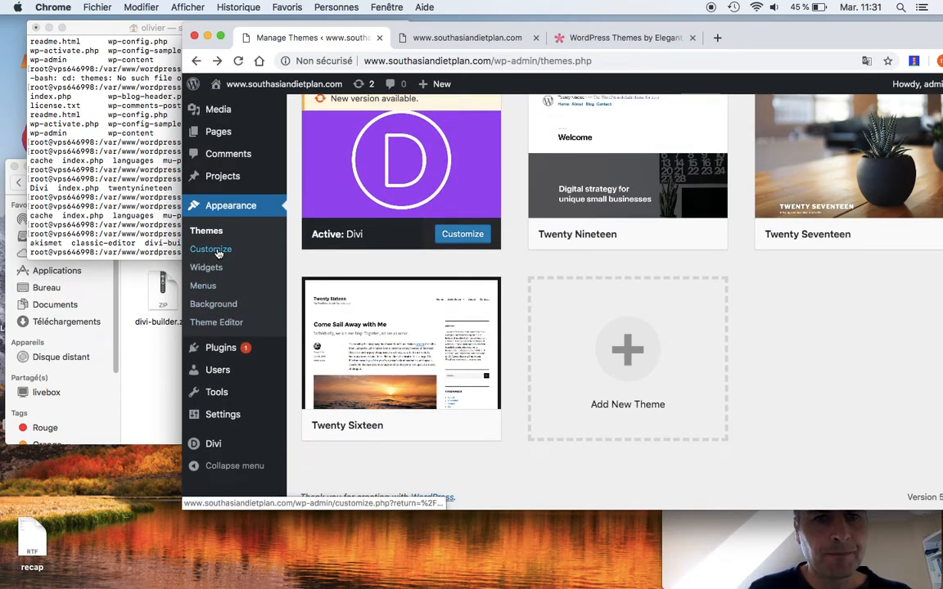
Activate the Divi Builder plugin in the list of installed plugins.
click(219, 348)
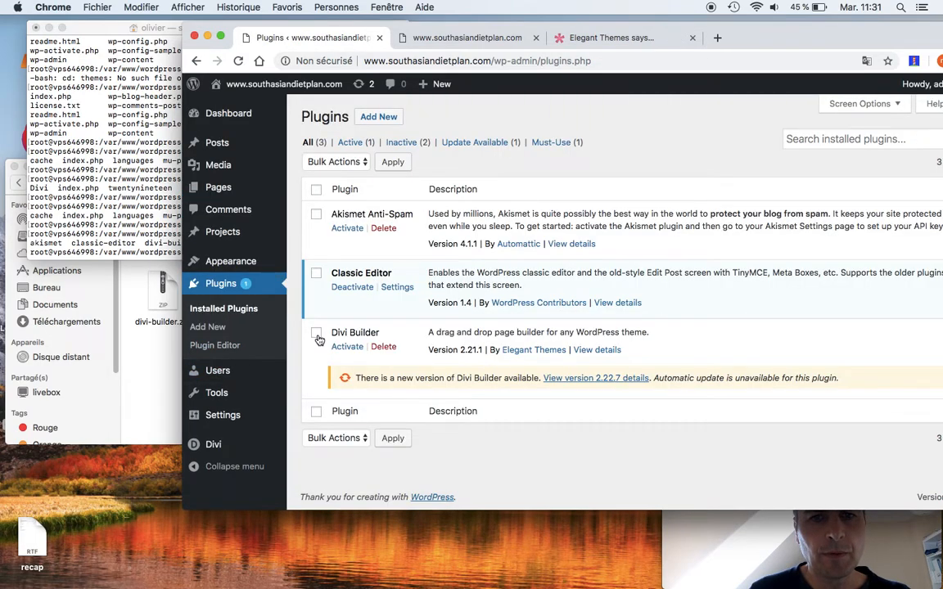
click(347, 347)
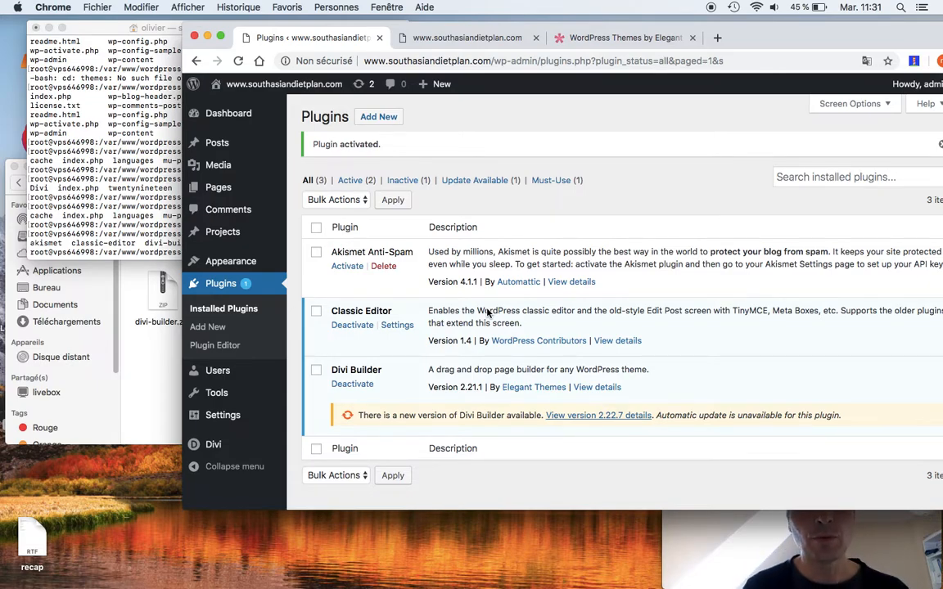
drag(221, 24, 214, 17)
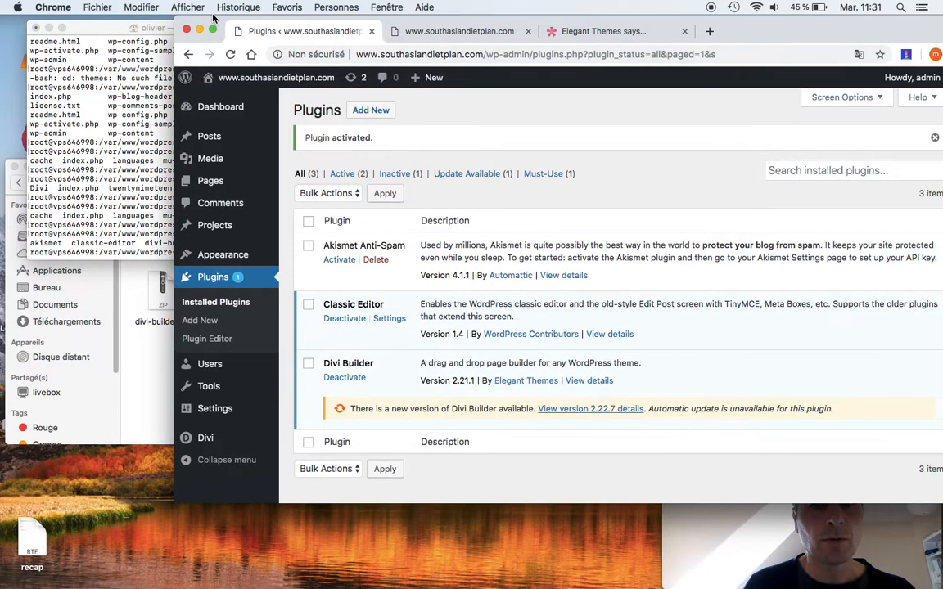
Open the Accueil page for editing and load the site's home page in the second browser tab.
click(210, 180)
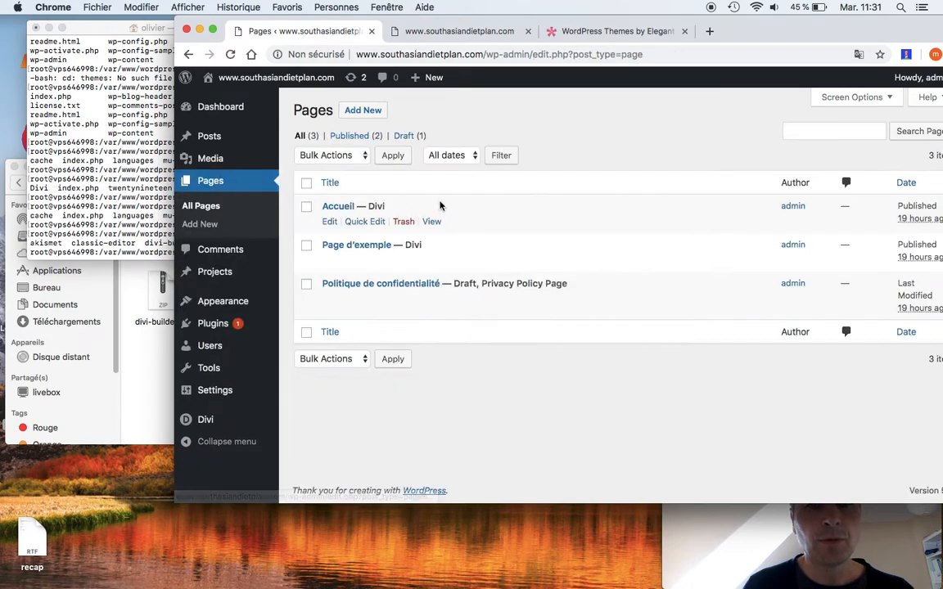
click(342, 210)
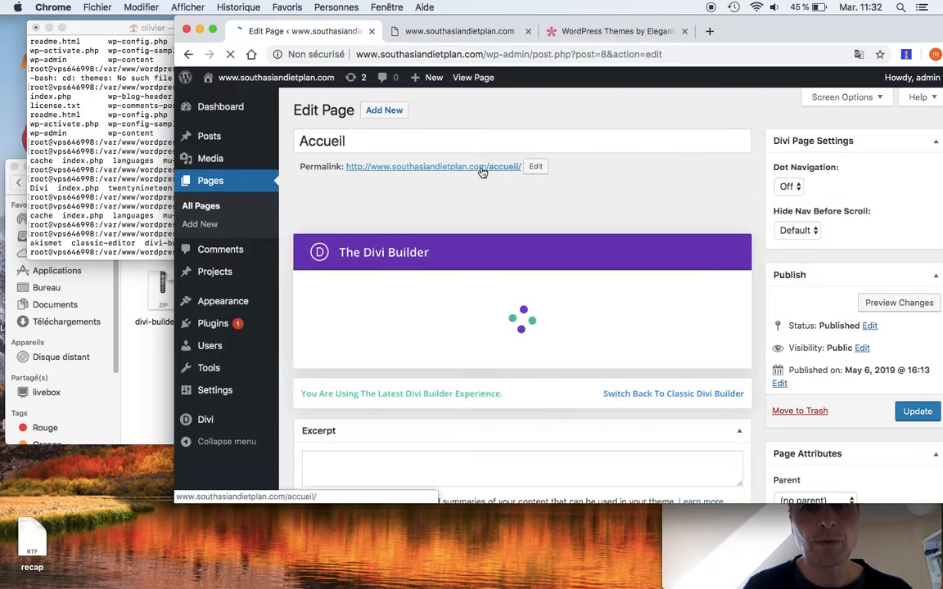
click(459, 31)
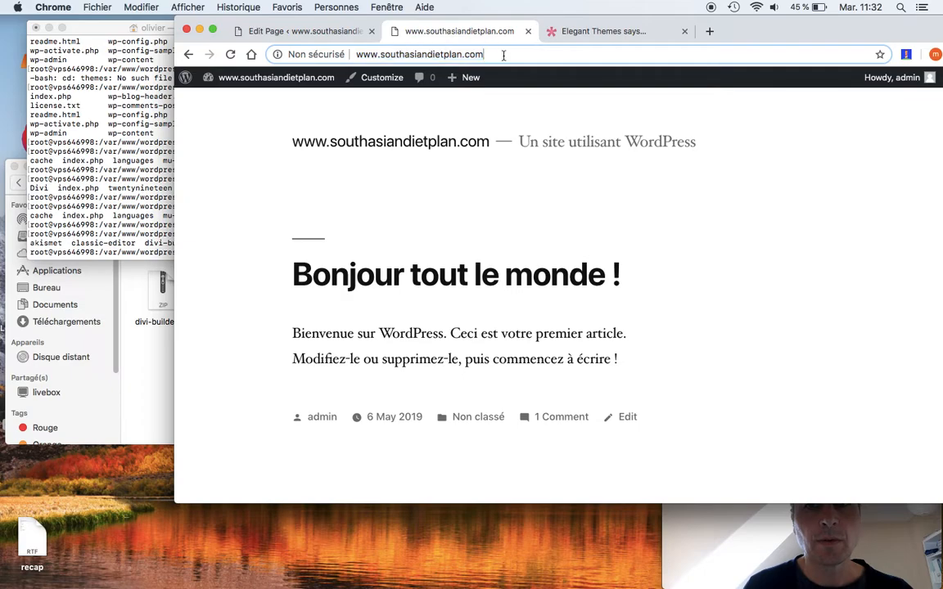
text(/)
key(Return)
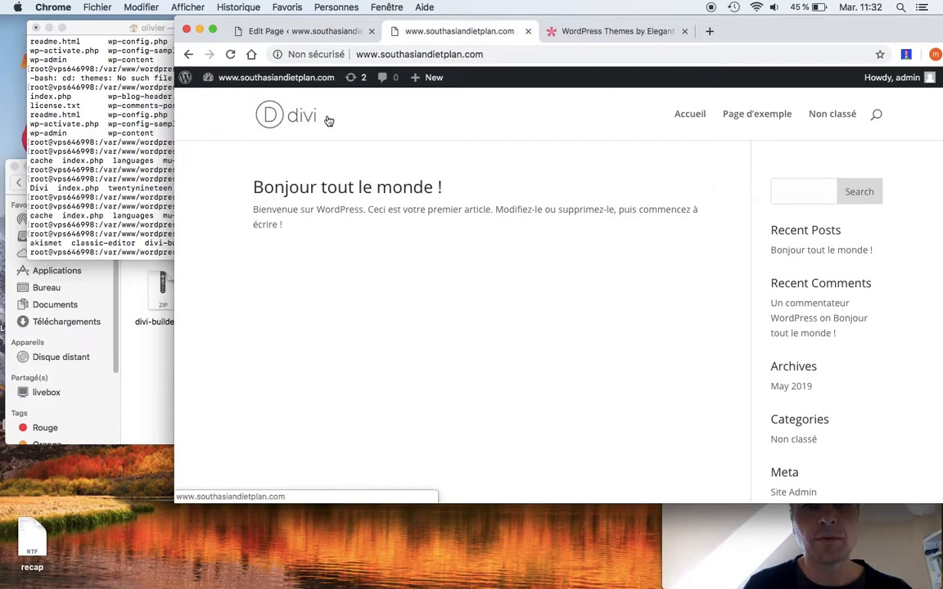
Close the Elegant Themes tab and reload the site's home page.
click(584, 37)
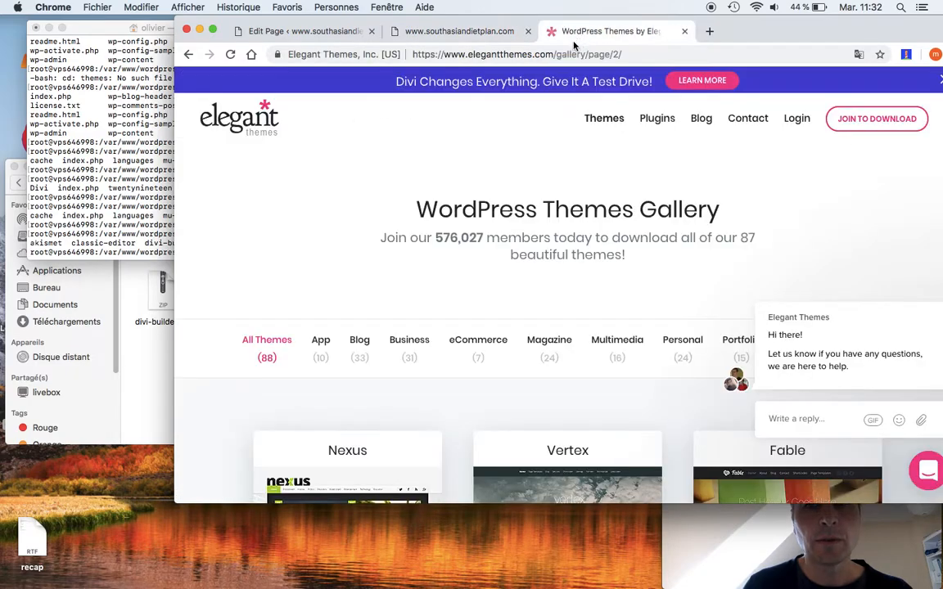
click(684, 31)
click(533, 54)
key(Return)
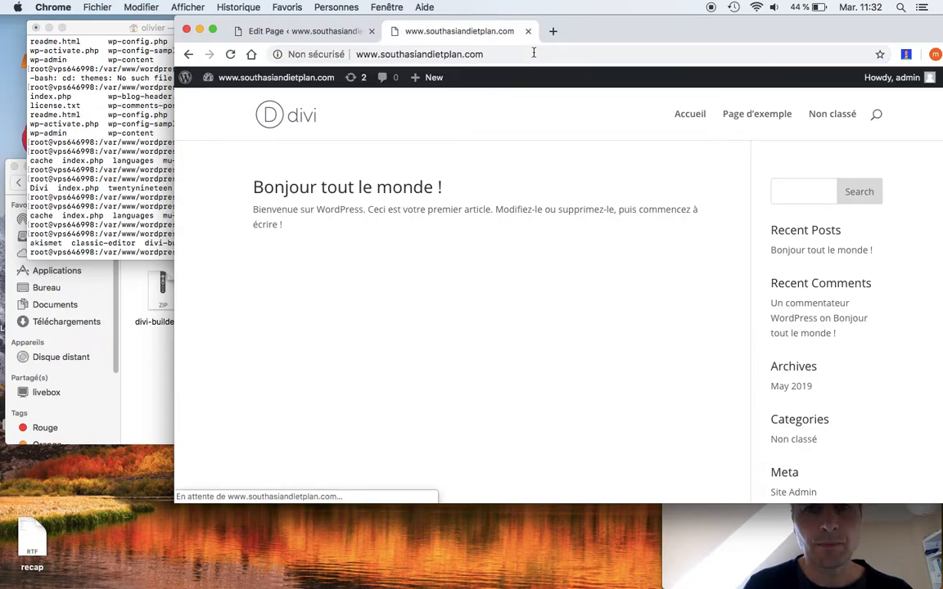
Return to the Accueil page editor, start building from the welcome dialog, and open and close the premade layouts library.
click(334, 34)
click(440, 32)
click(338, 34)
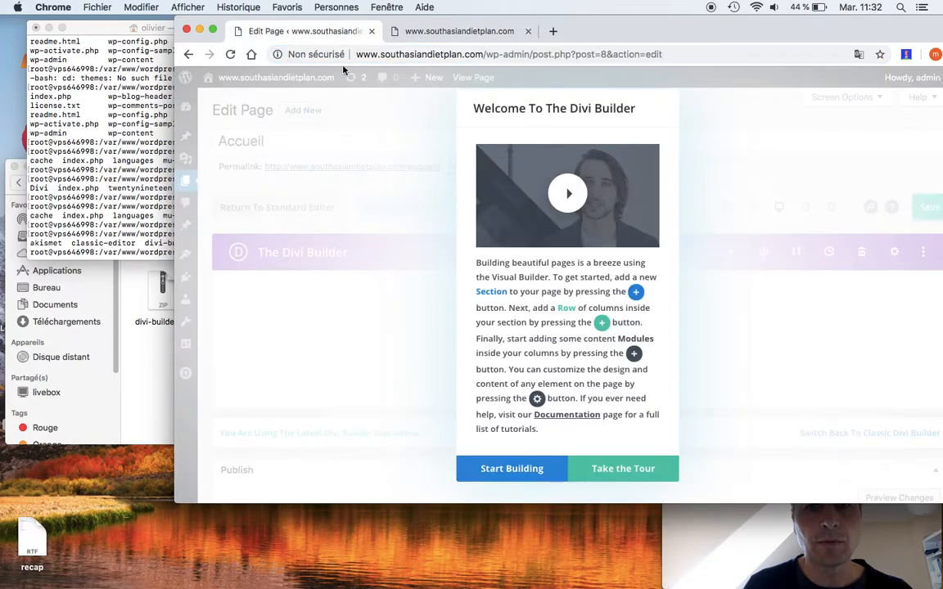
click(529, 471)
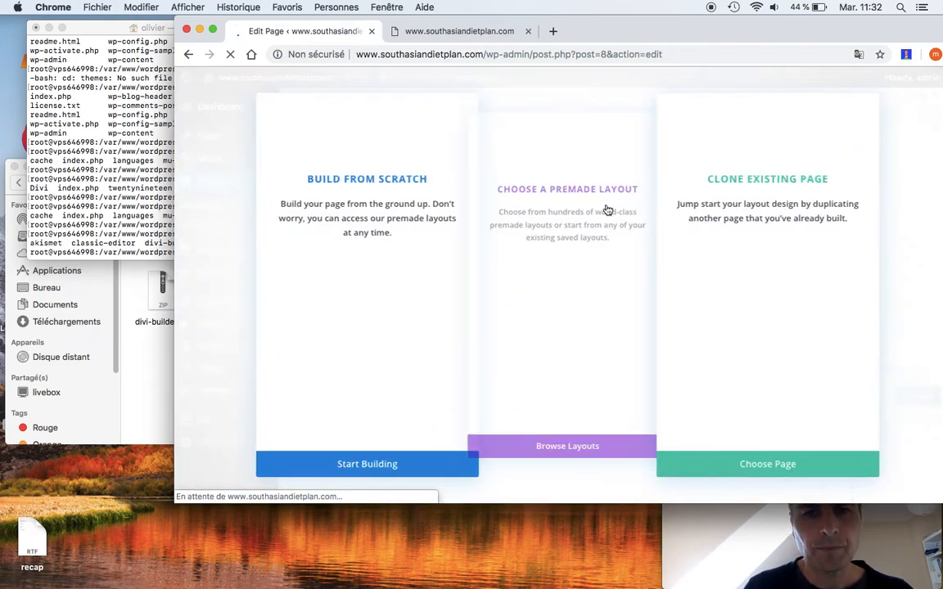
click(591, 464)
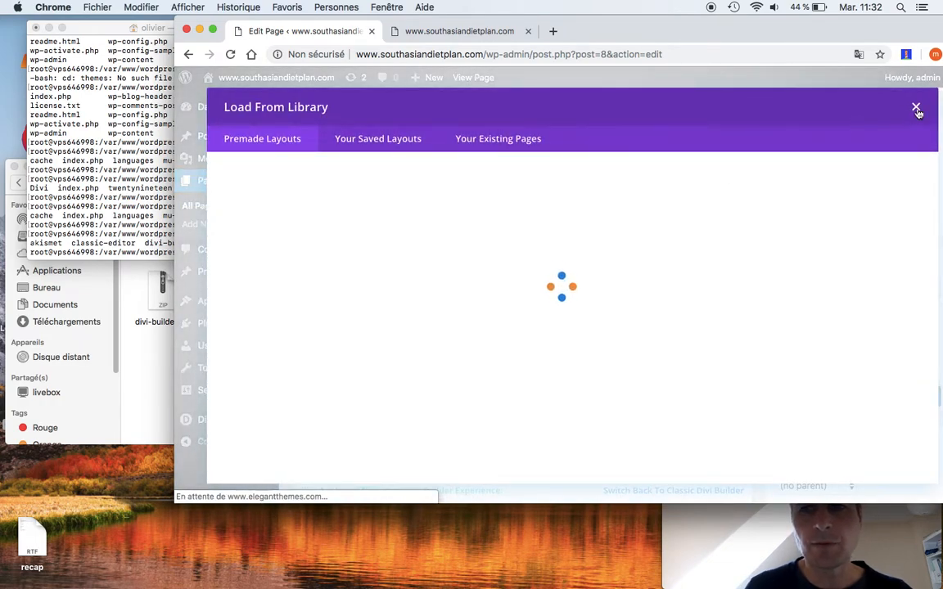
click(915, 107)
drag(219, 28, 86, 27)
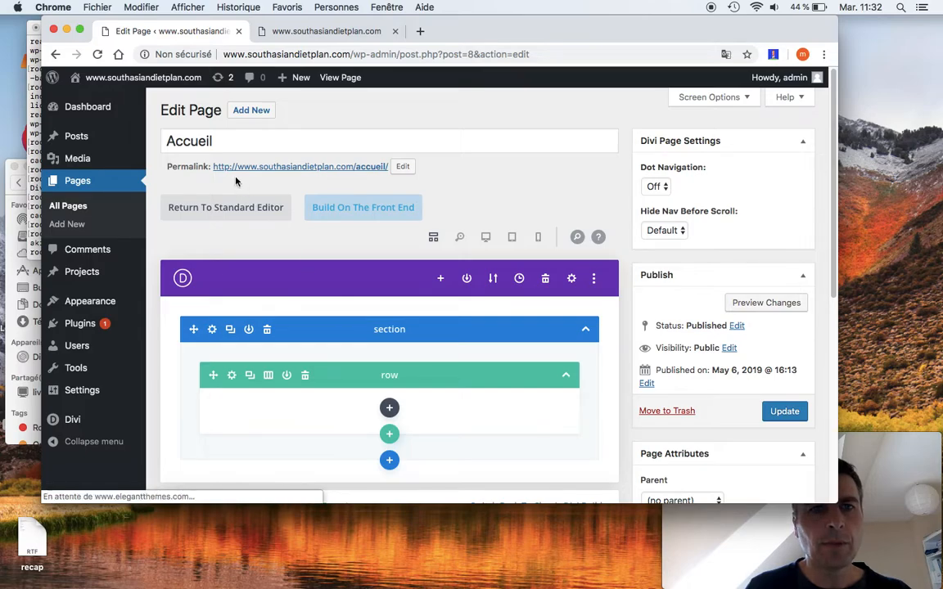
Reopen the Accueil page from the pages list and try browsing the premade layouts again before closing the library.
click(228, 141)
click(139, 199)
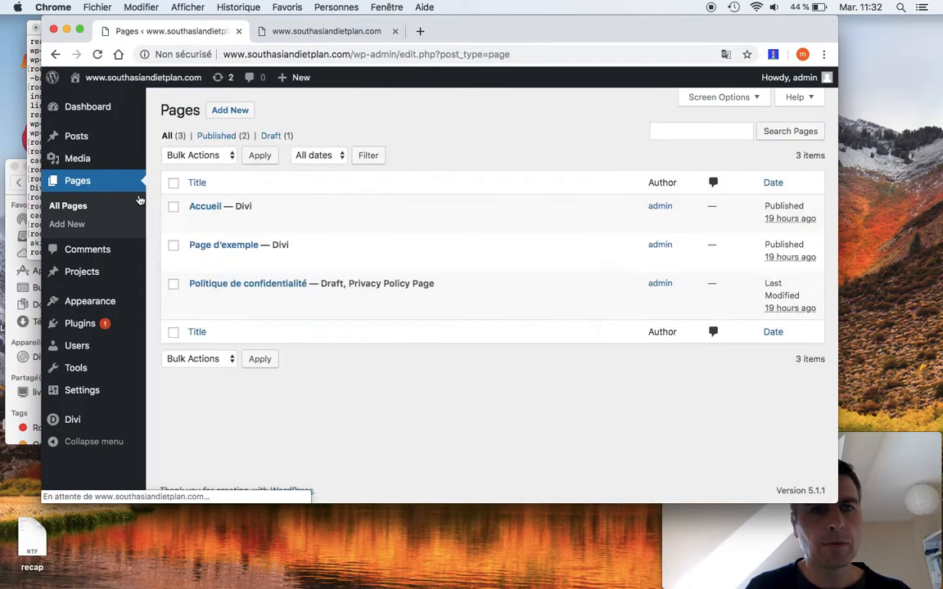
click(197, 222)
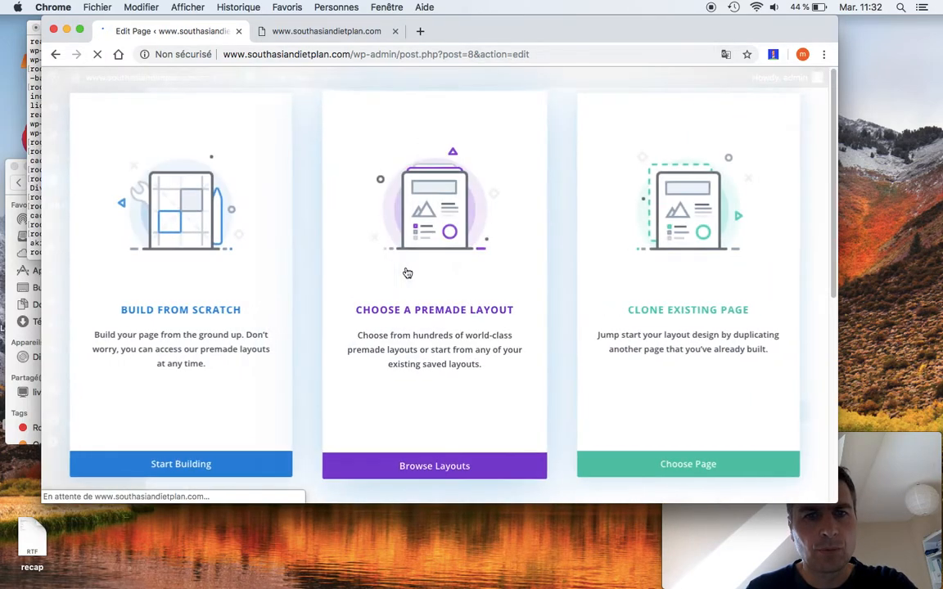
click(432, 458)
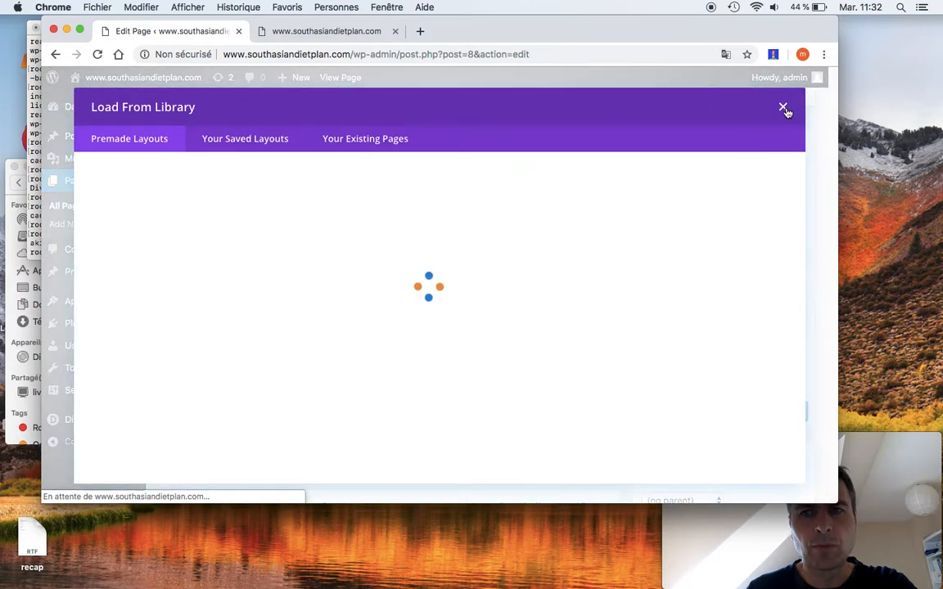
click(784, 108)
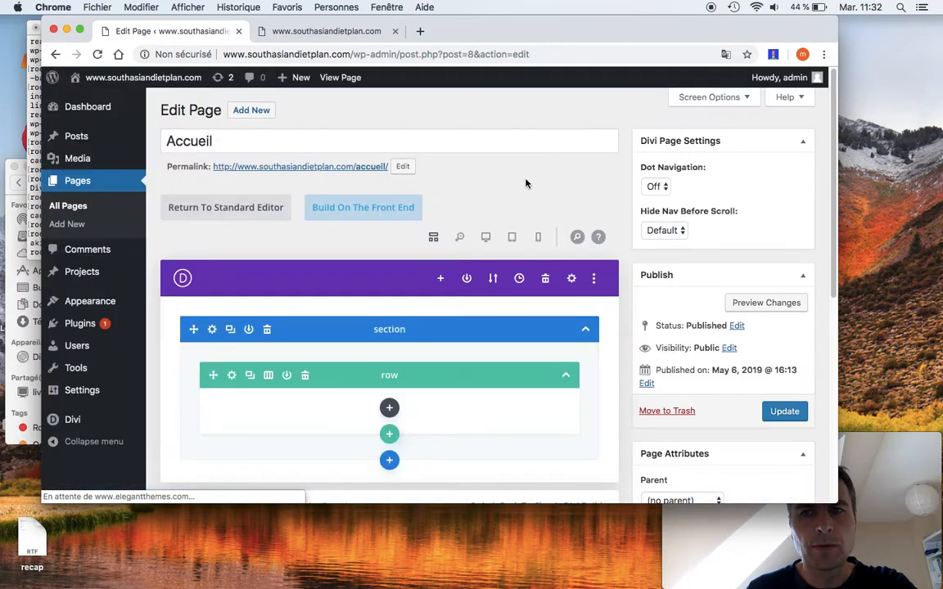
scroll(480, 211, down, 5)
scroll(475, 208, up, 5)
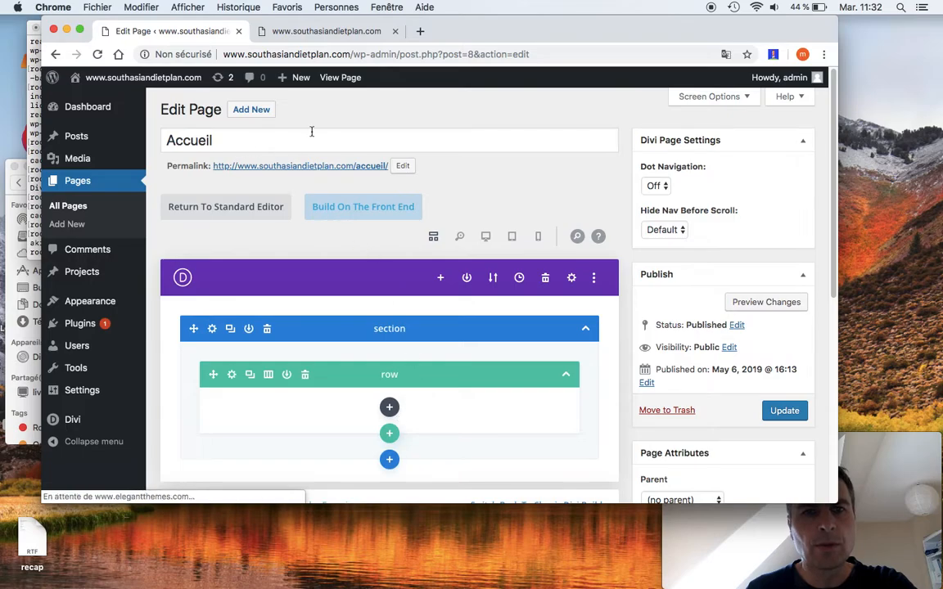
click(320, 33)
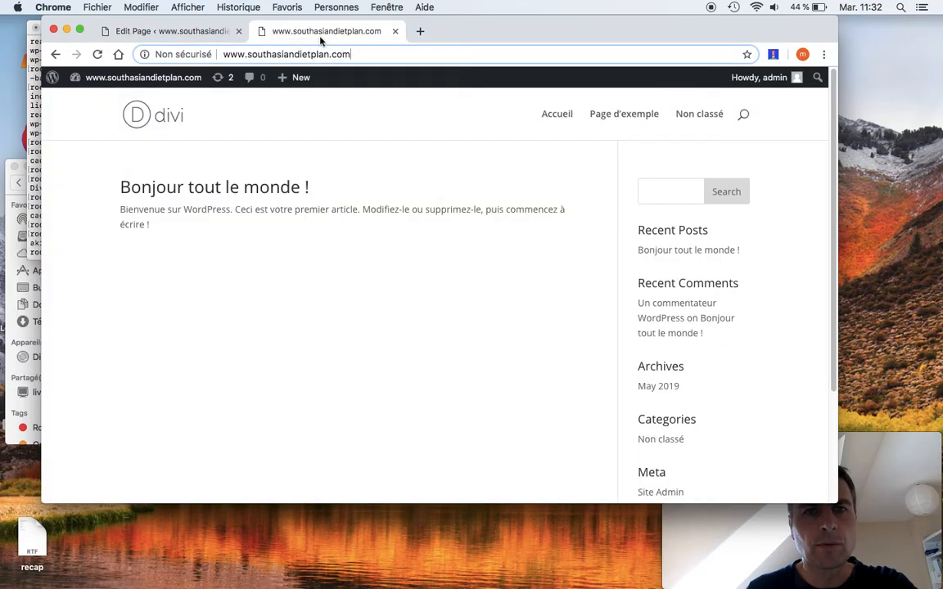
click(372, 54)
text(accuie)
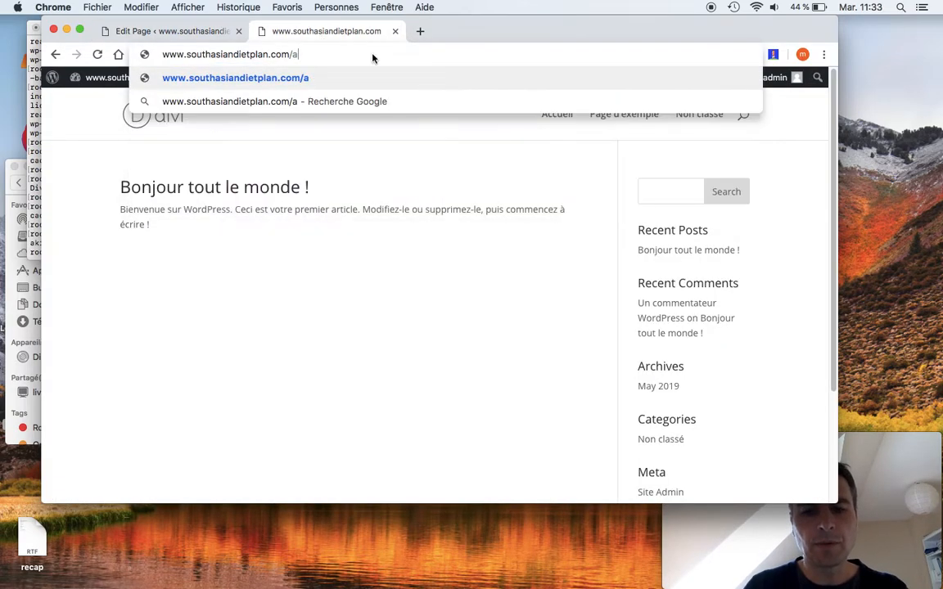
key(BackSpace)
key(BackSpace)
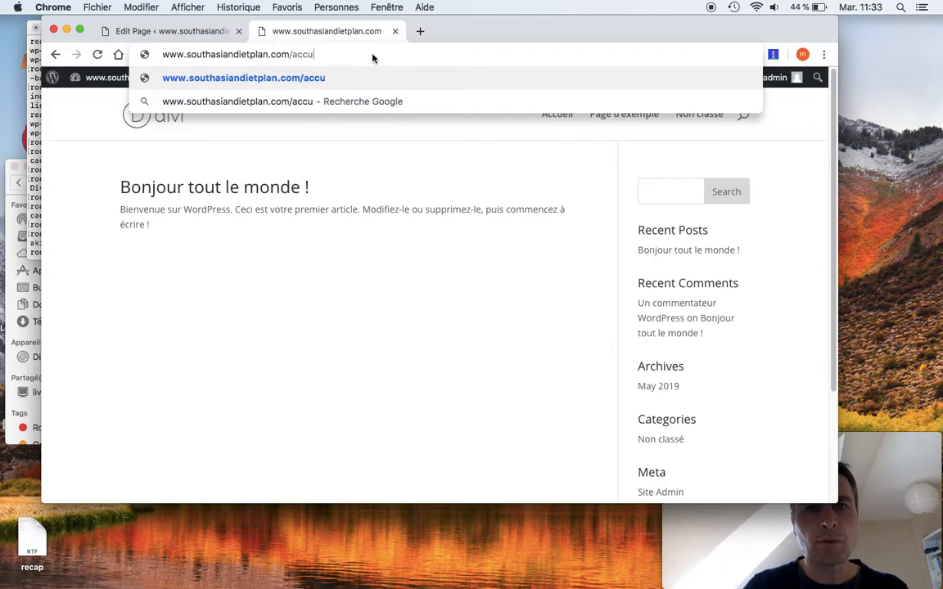
text(eil)
key(Return)
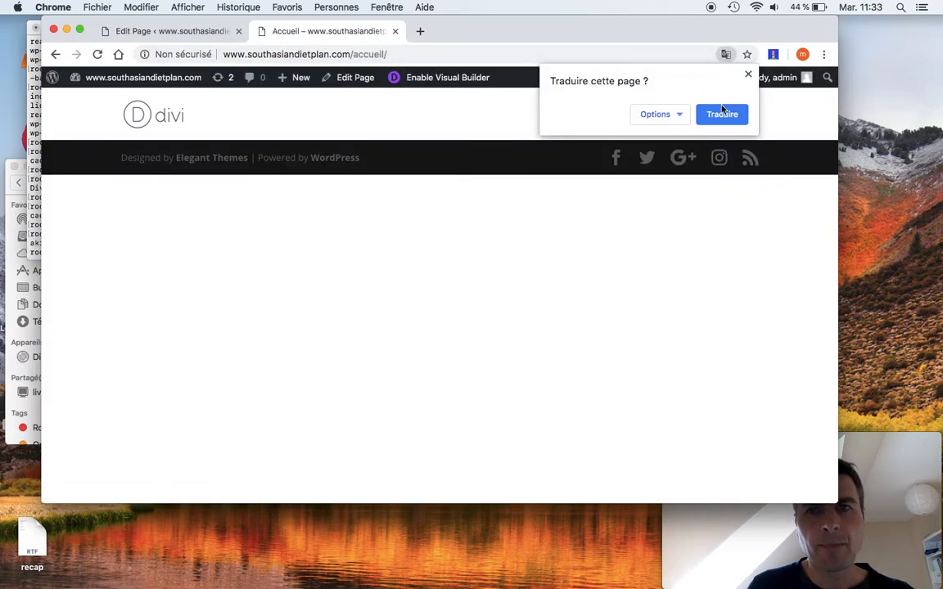
click(748, 76)
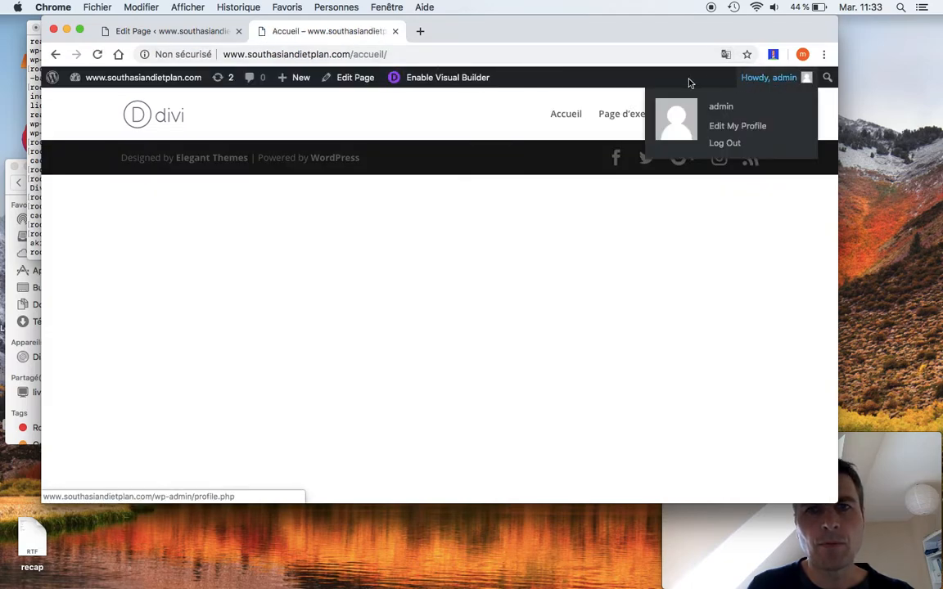
click(436, 82)
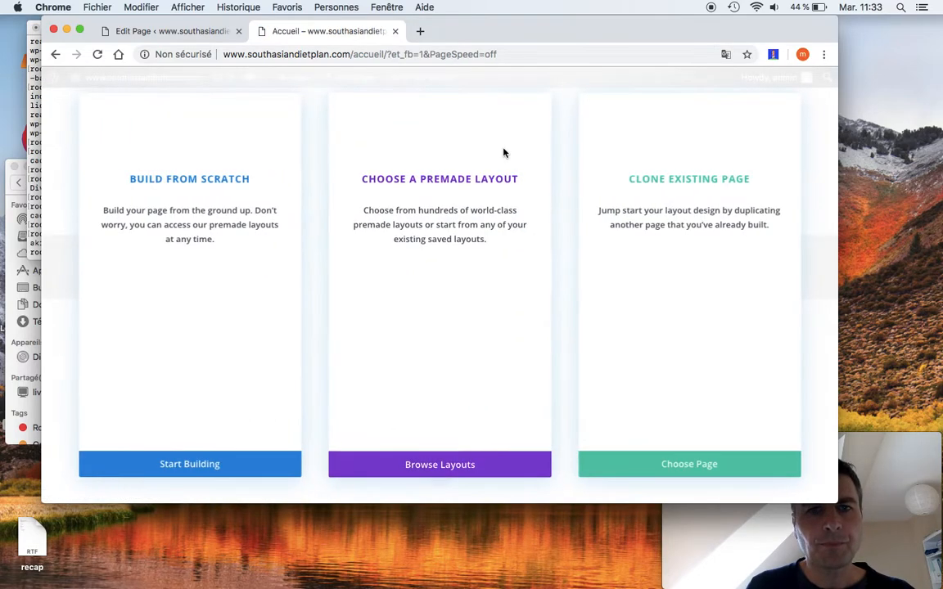
Browse the premade layouts from the builder's welcome dialog and close the layout library.
click(472, 468)
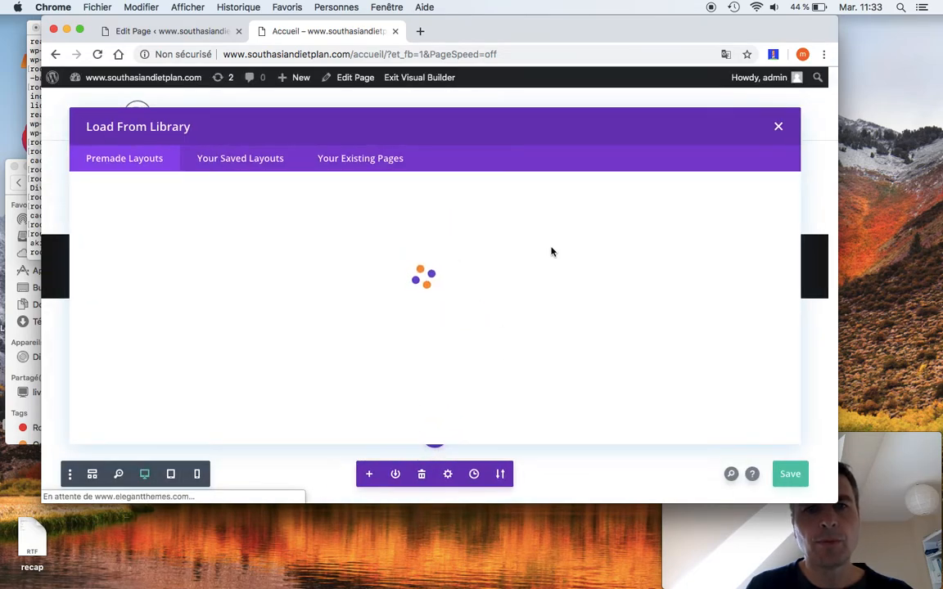
click(778, 130)
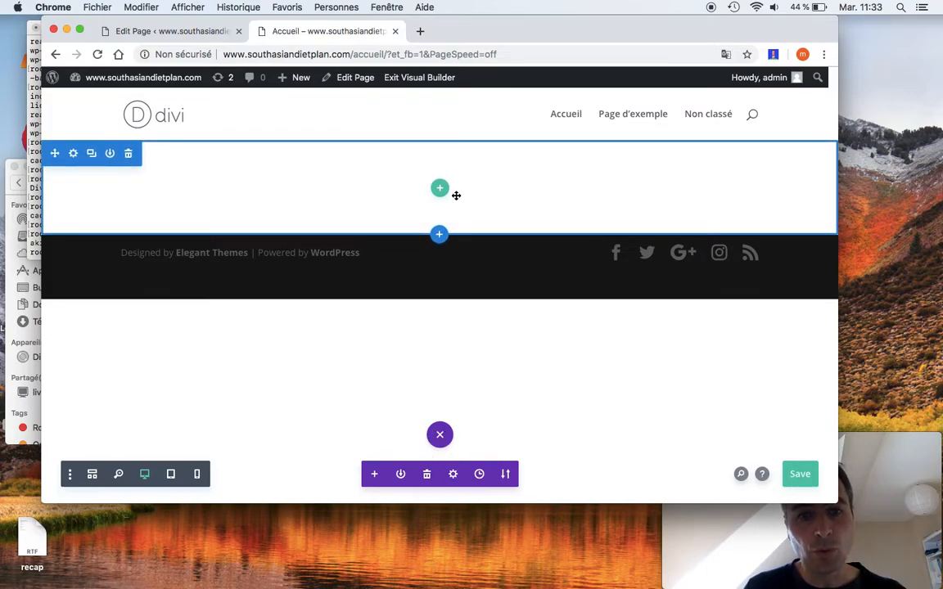
click(190, 32)
click(328, 31)
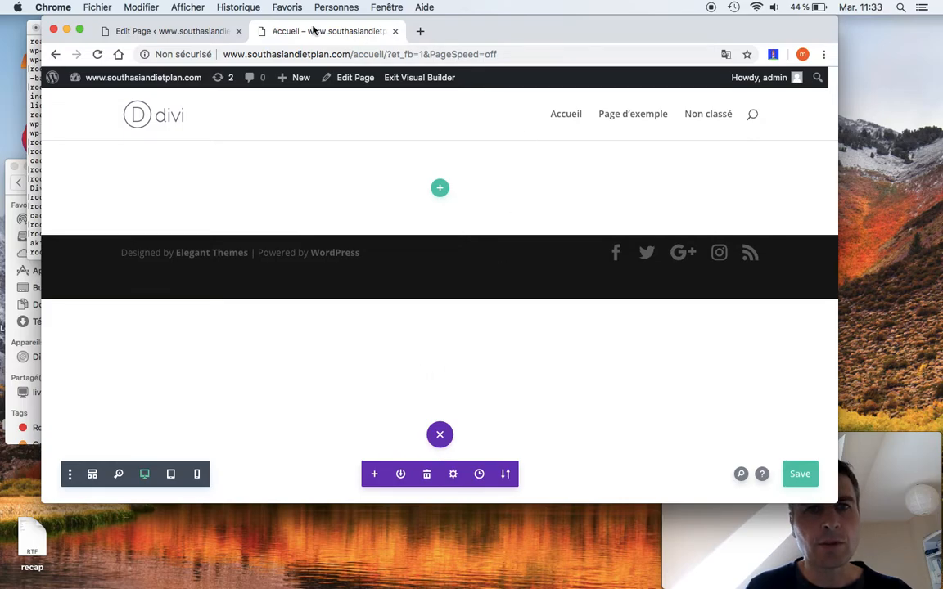
drag(461, 39, 496, 42)
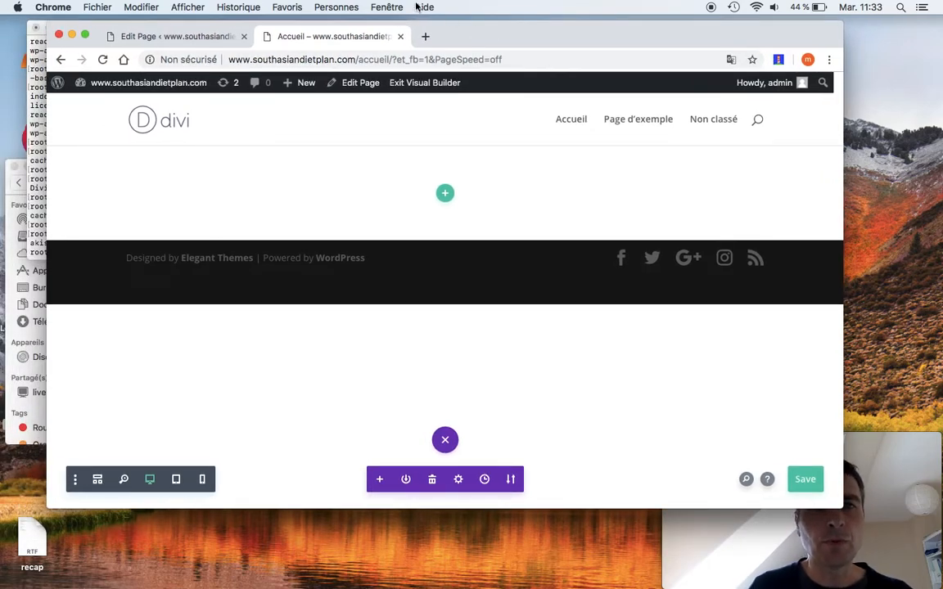
drag(491, 36, 521, 39)
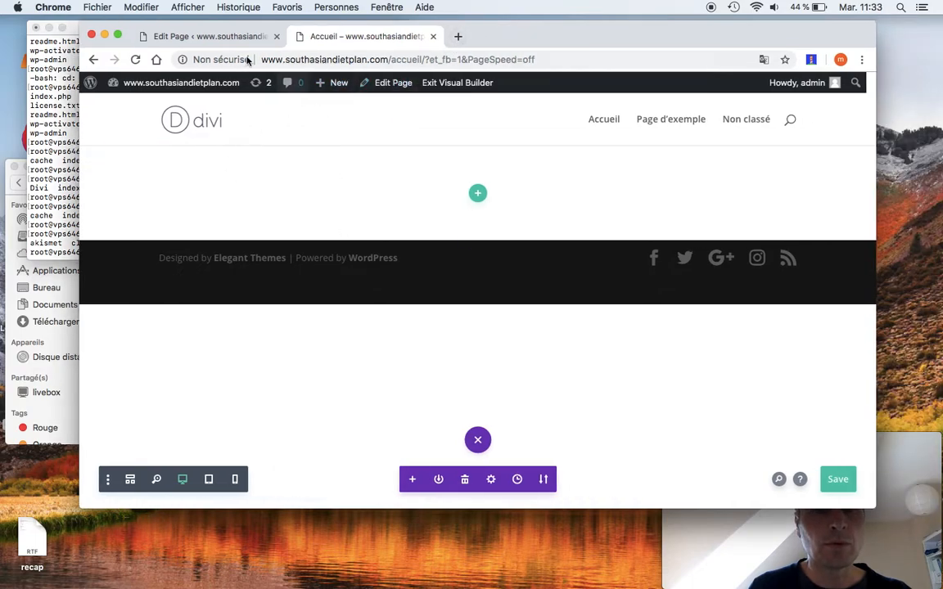
click(222, 37)
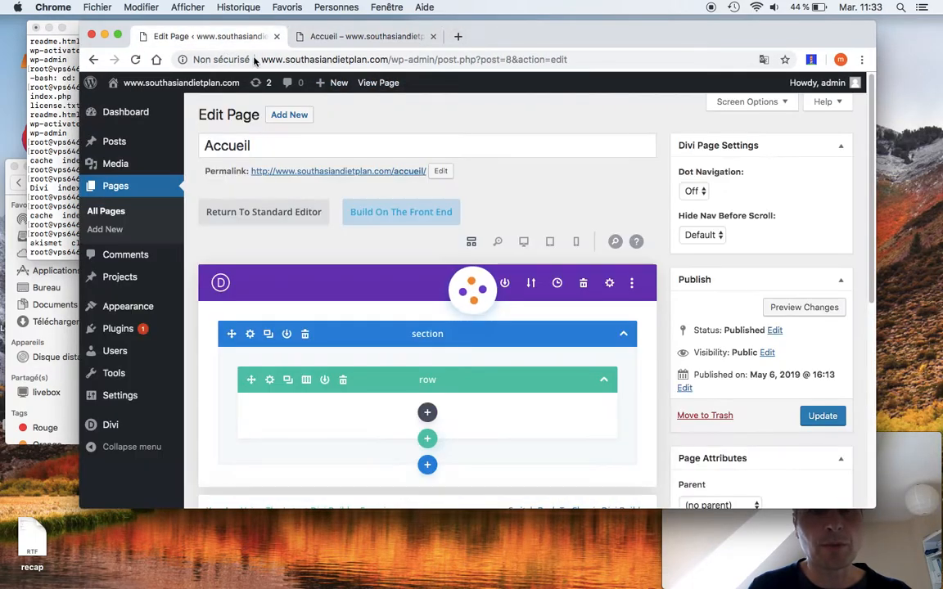
click(369, 36)
Search Google for elegant themes in a new tab and open the Elegant Themes website.
click(458, 36)
text(elegant th)
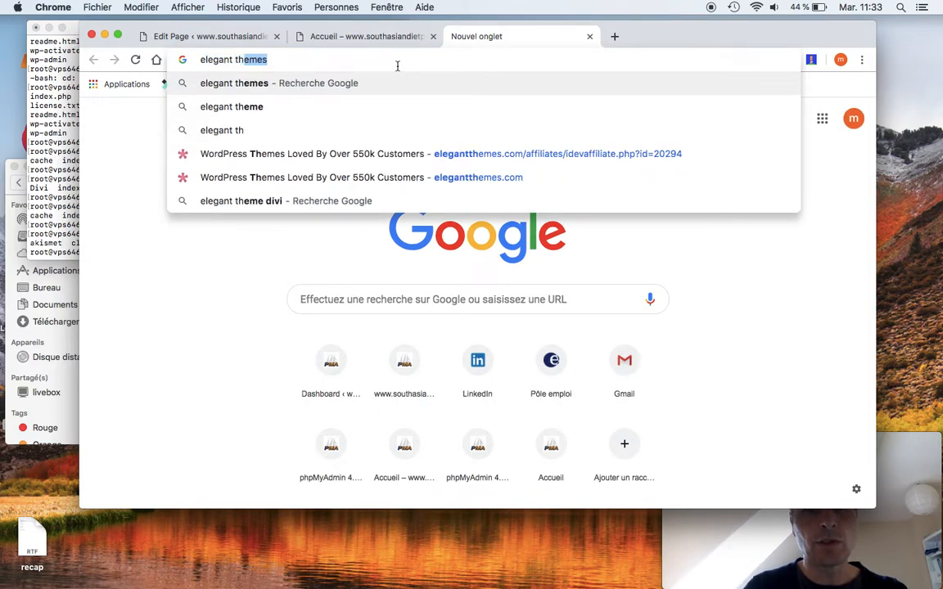
key(Return)
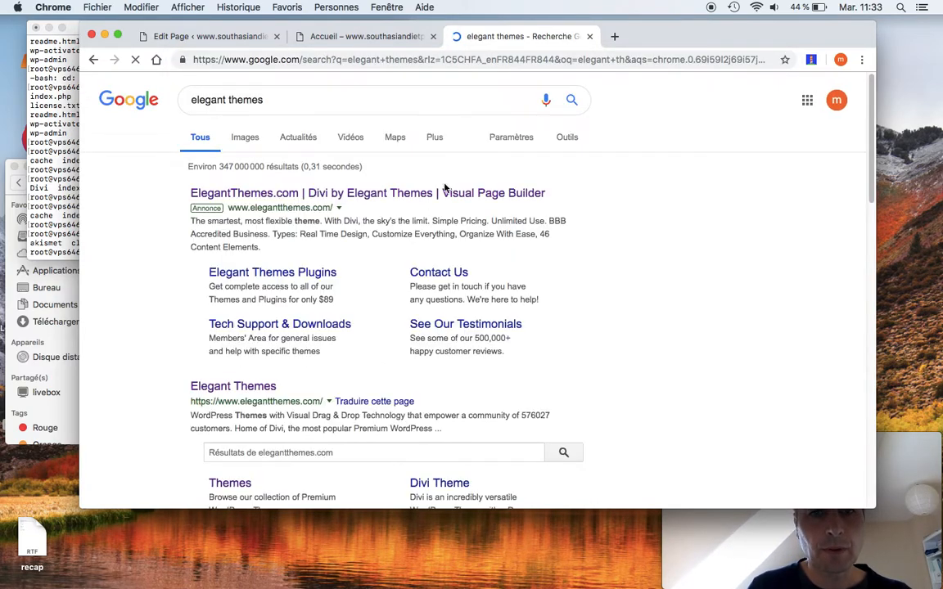
click(472, 201)
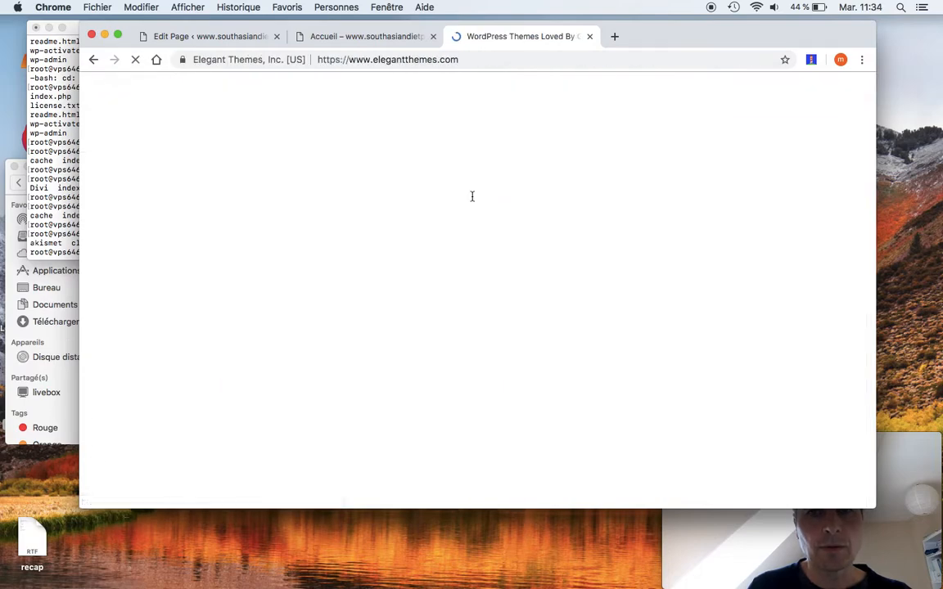
click(786, 81)
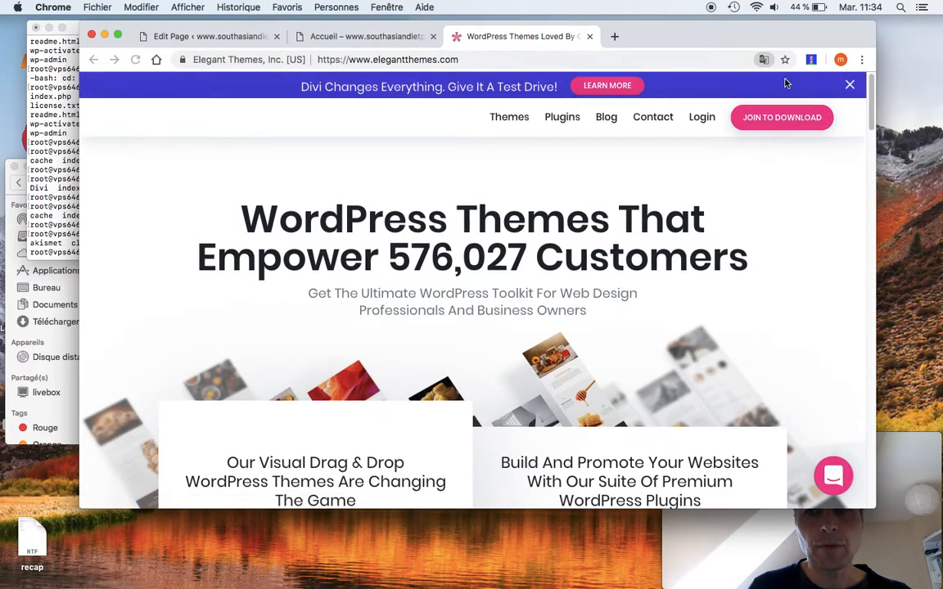
Open the Elegant Themes gallery and examine the entry for the Extra theme.
scroll(392, 195, down, 3)
scroll(393, 196, up, 3)
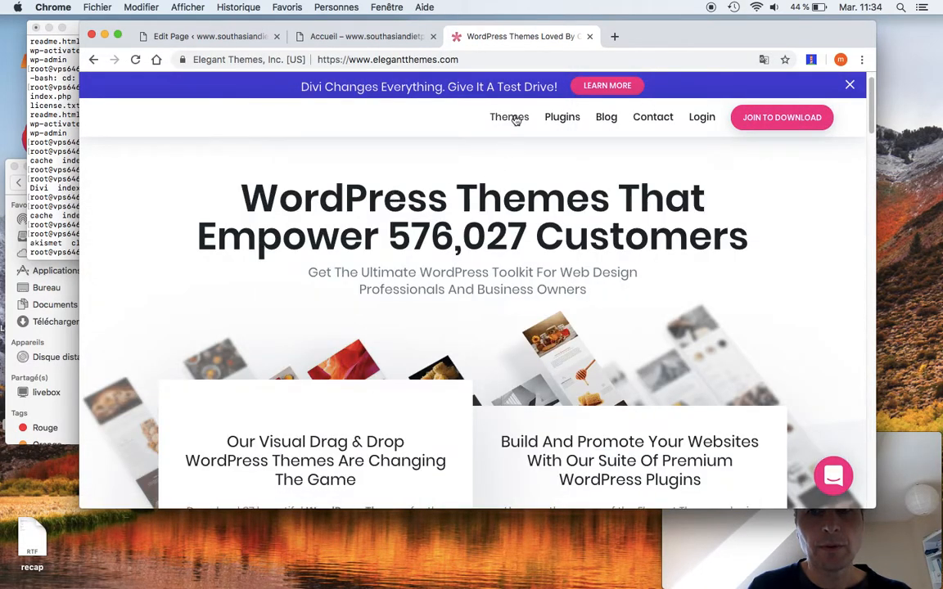
click(515, 119)
scroll(405, 217, down, 5)
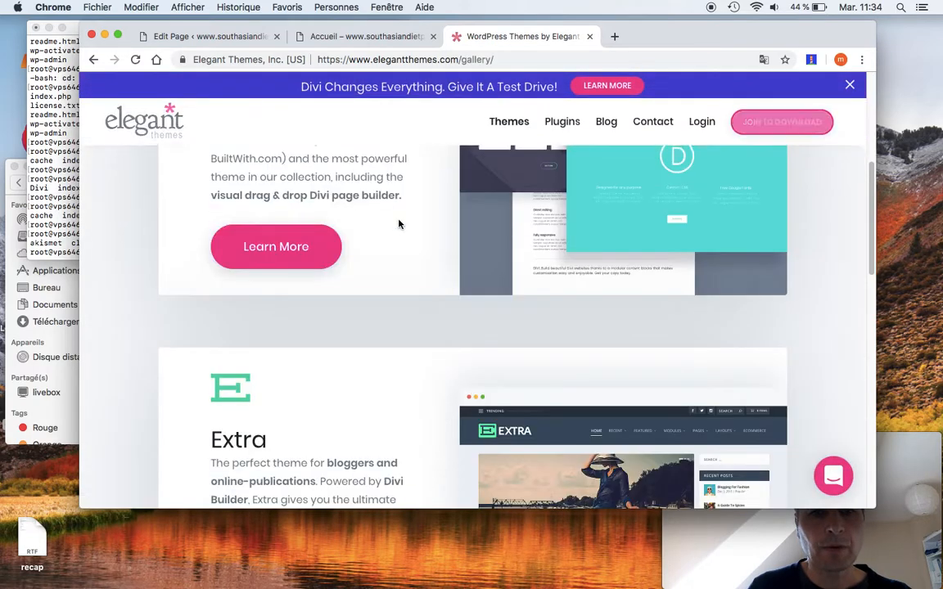
scroll(398, 224, down, 2)
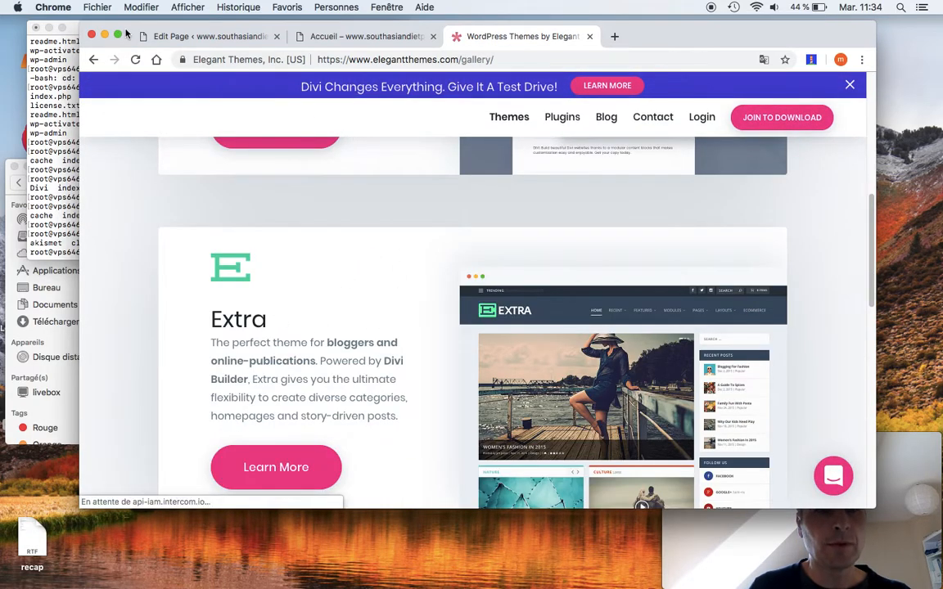
Switch to Finder to locate Extra.zip in the divi folder, and return to the Accueil page editor in Chrome.
click(22, 169)
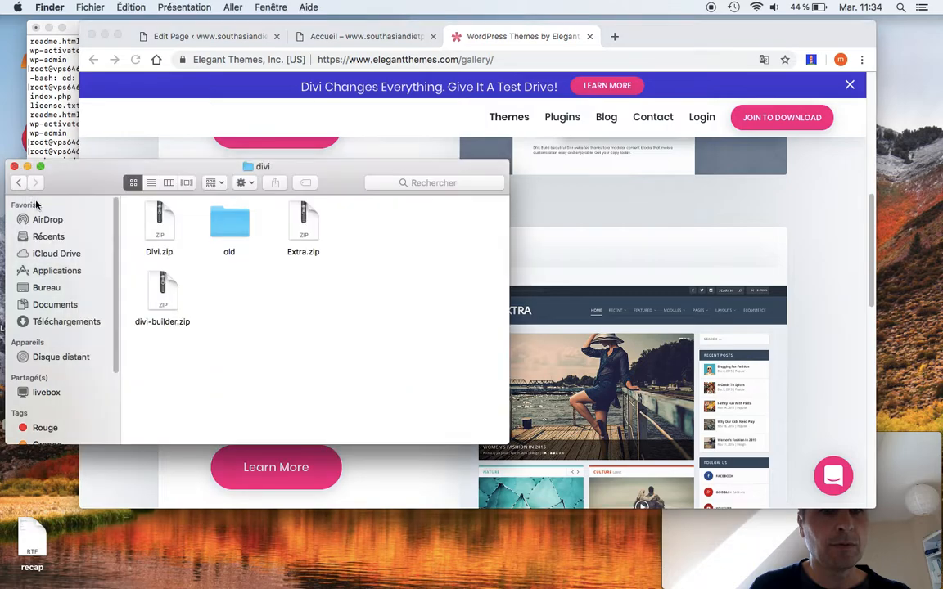
click(299, 225)
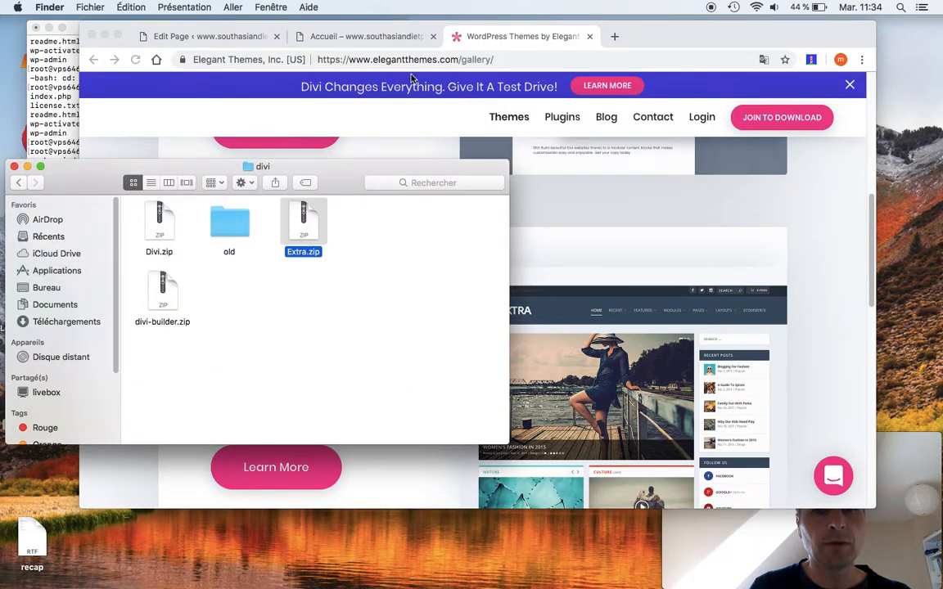
click(337, 38)
click(248, 38)
click(348, 37)
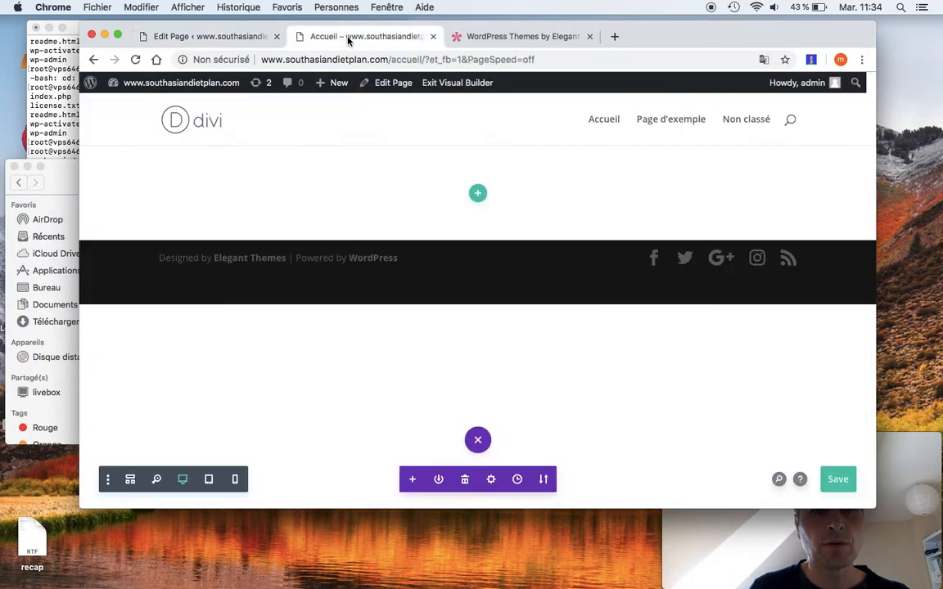
click(242, 37)
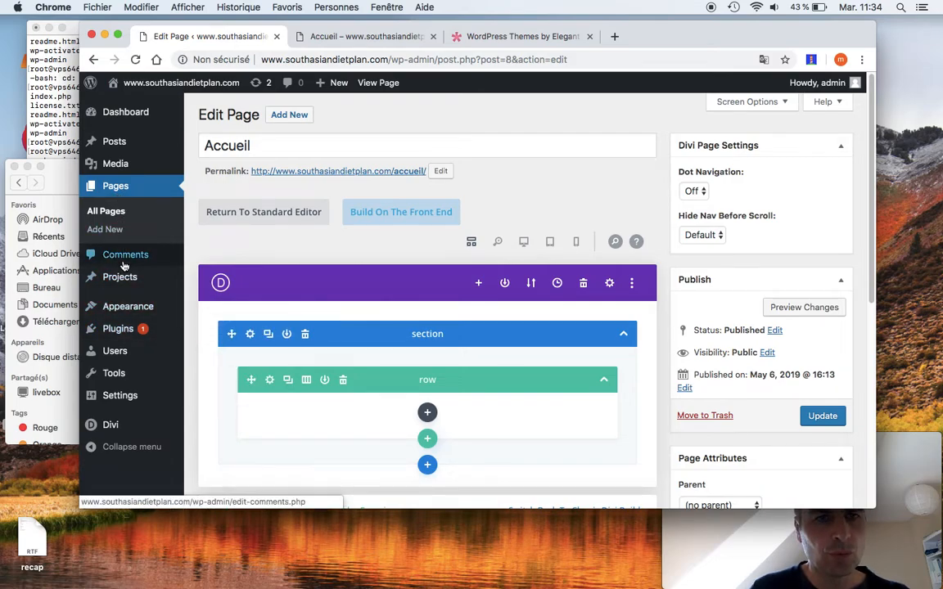
Install a new WordPress theme by uploading Extra.zip, and go back to the list of installed themes.
click(131, 306)
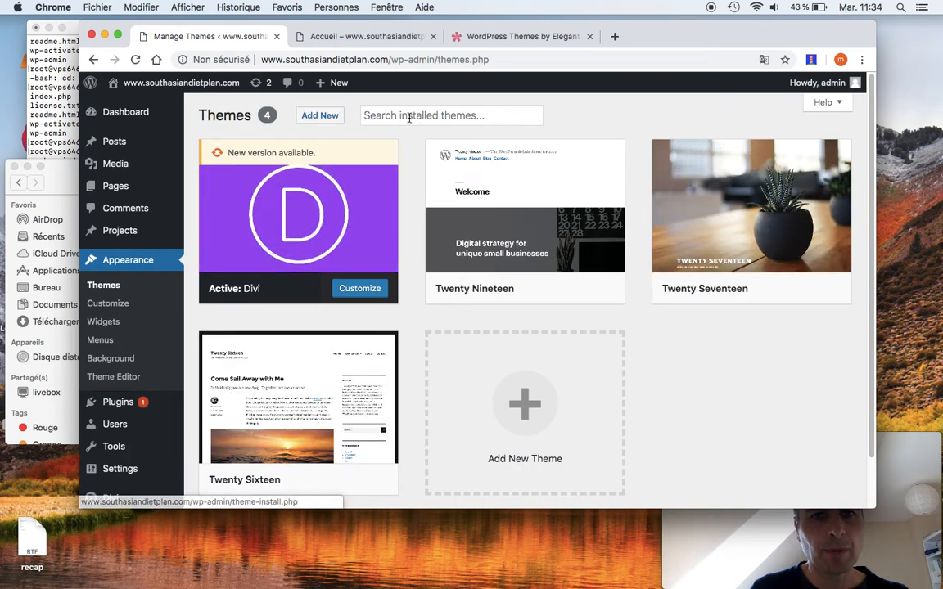
click(328, 117)
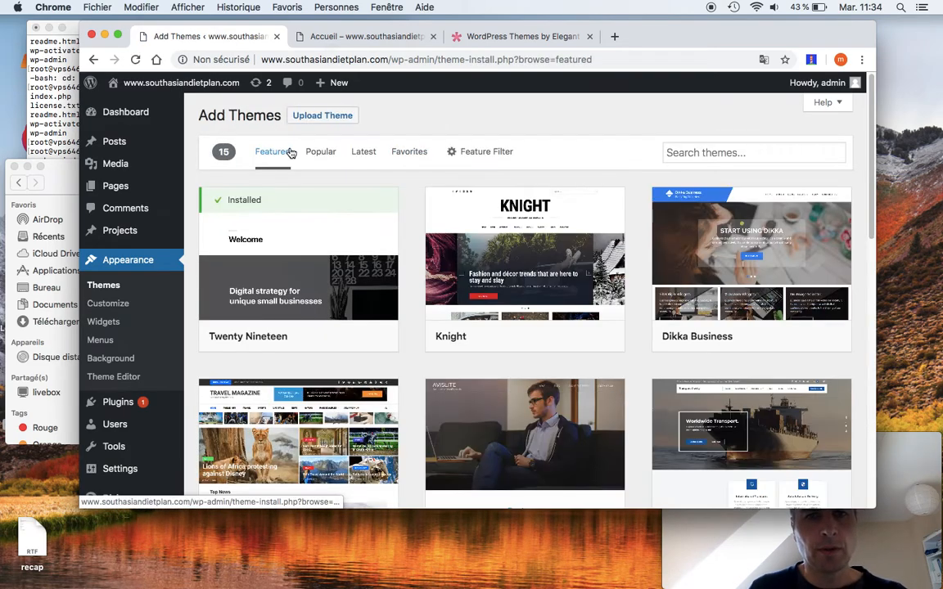
click(322, 117)
click(427, 234)
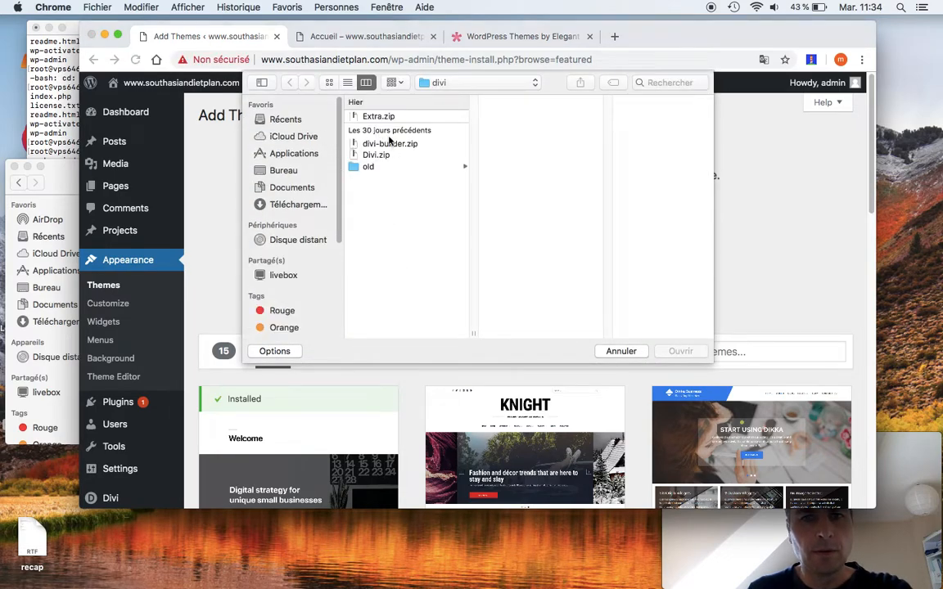
click(383, 116)
click(680, 352)
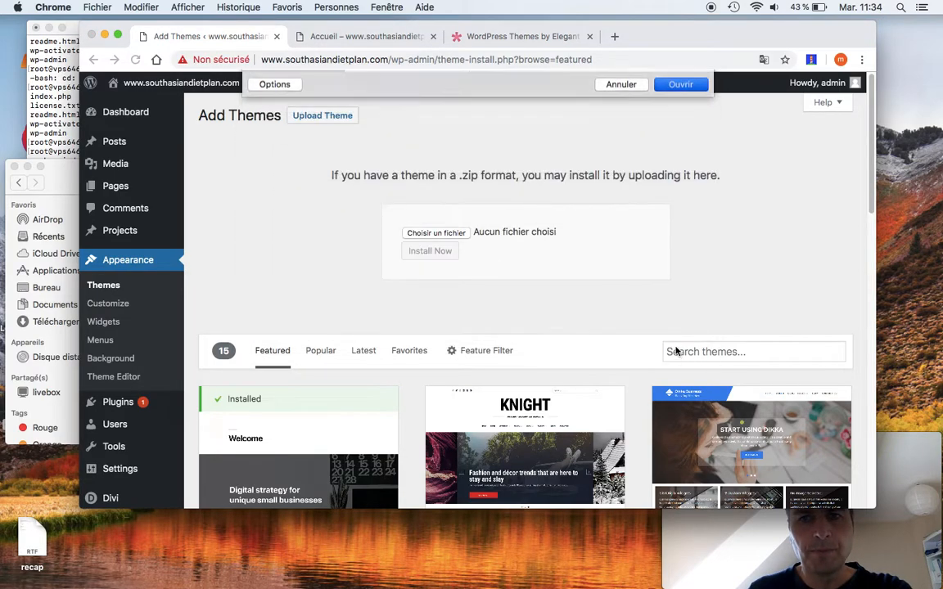
click(446, 253)
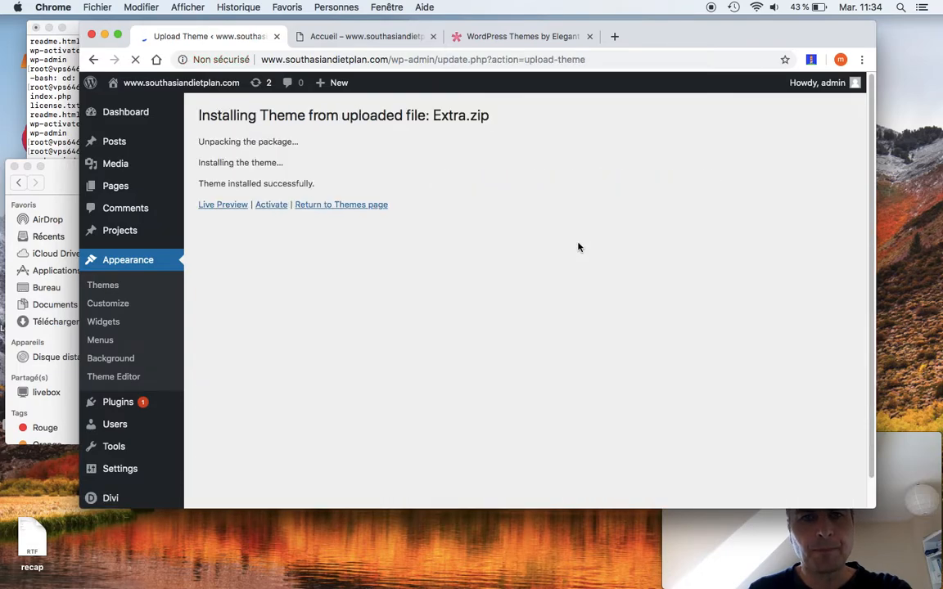
click(114, 287)
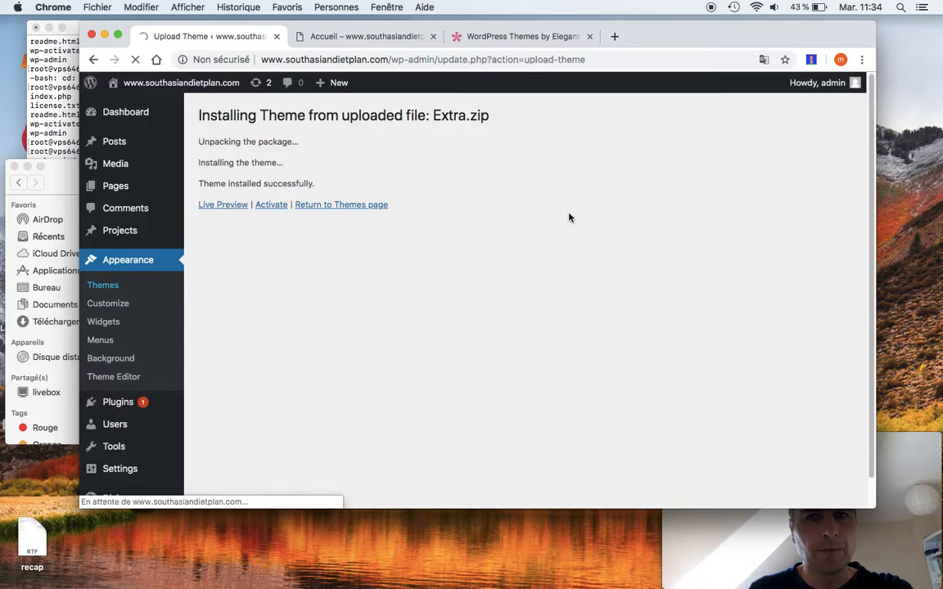
Switch to the Terminal, change to the ../themes directory and list its contents to check for the Extra folder.
click(68, 106)
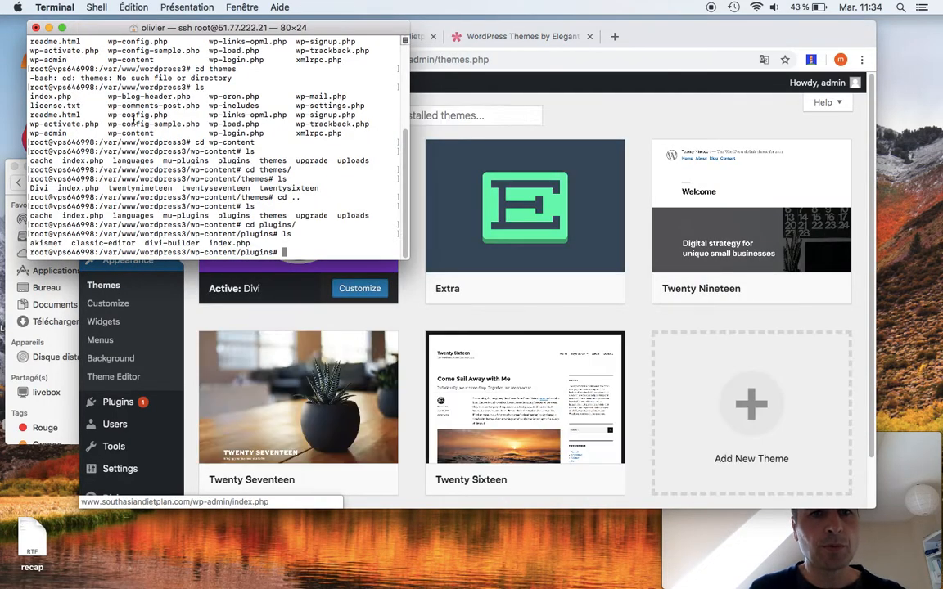
text(cd ../)
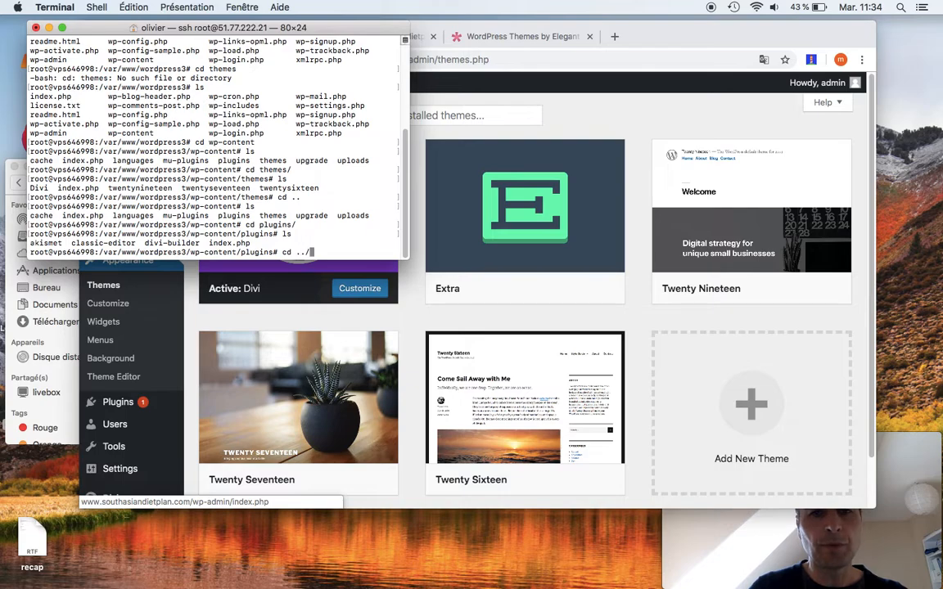
text(themes)
key(Return)
text(ls)
key(Return)
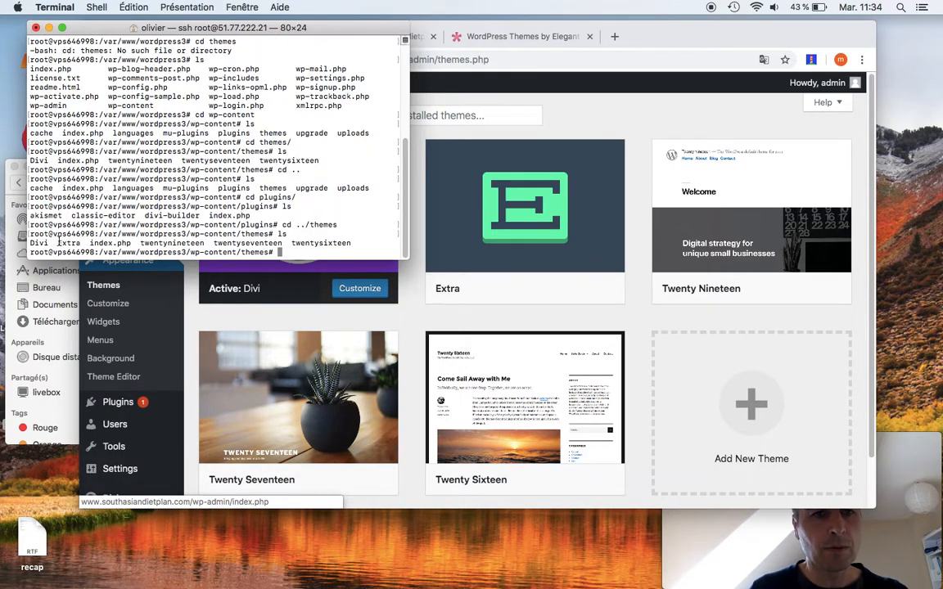
drag(58, 242, 80, 243)
Return to the WordPress themes list in Chrome and activate the Extra theme.
click(610, 128)
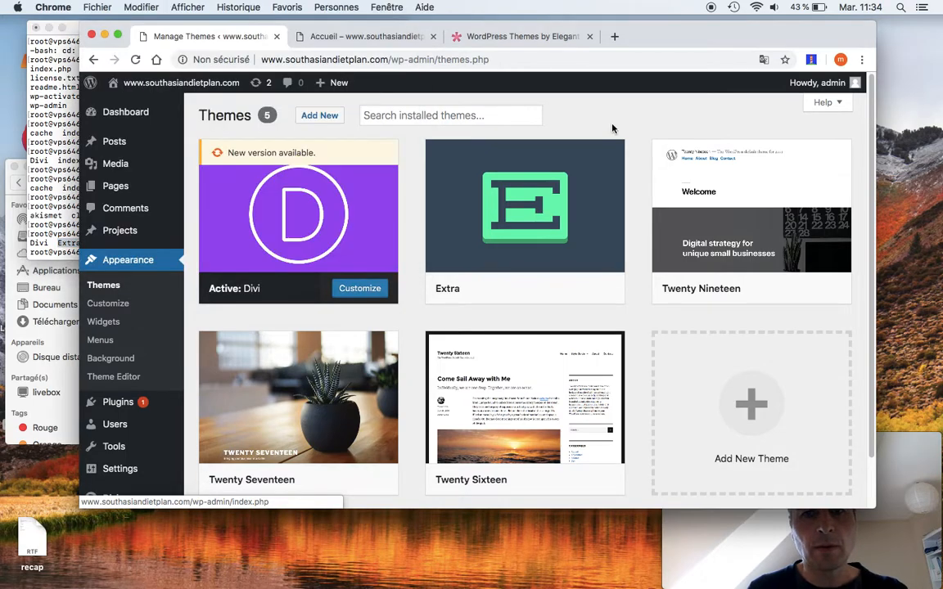
mouse_move(523, 246)
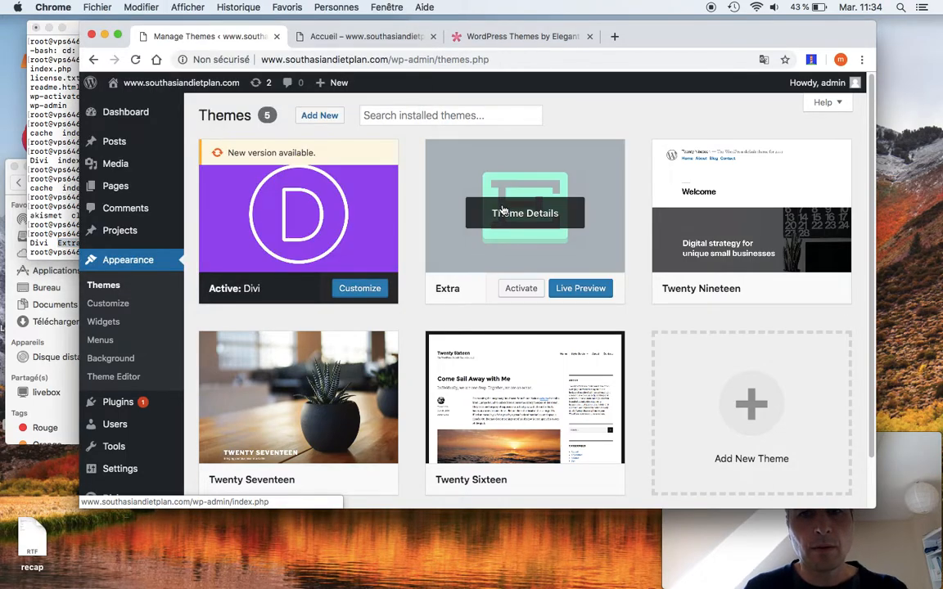
click(528, 297)
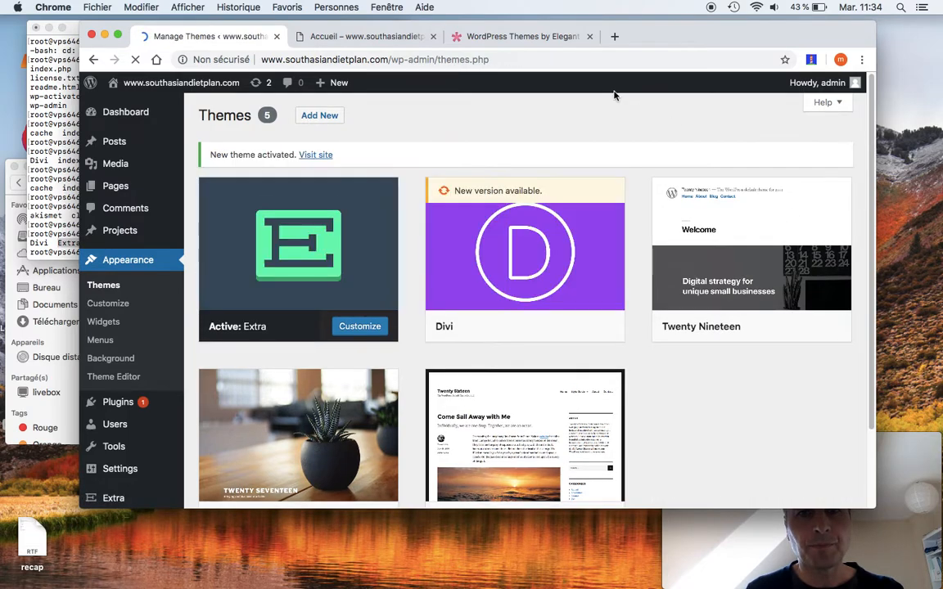
click(366, 36)
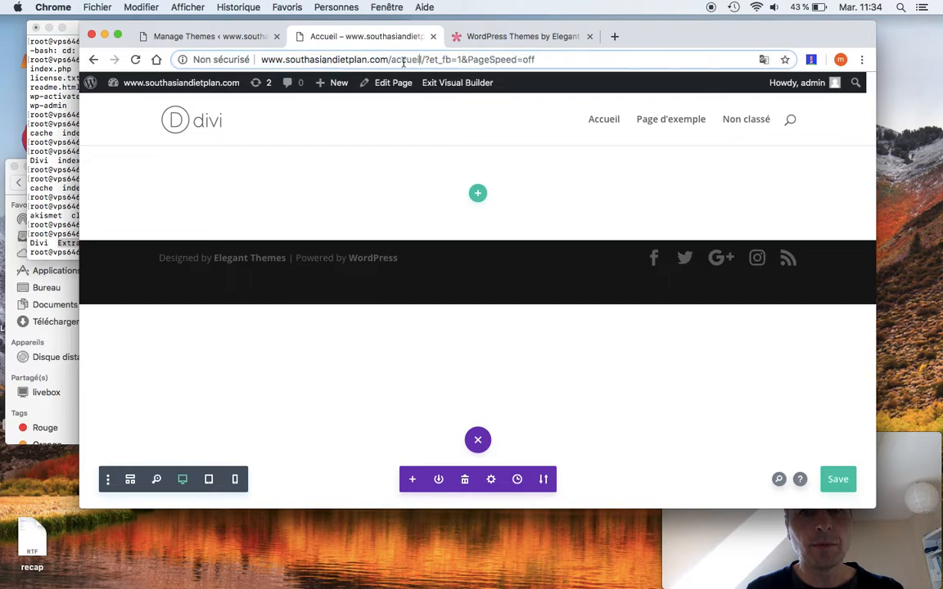
drag(390, 59, 573, 59)
key(BackSpace)
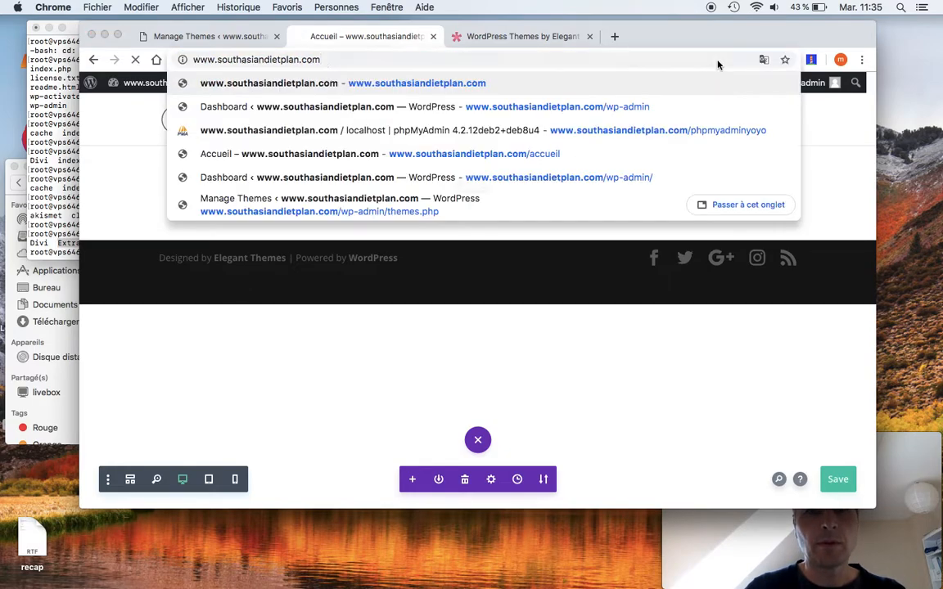
key(Return)
click(570, 219)
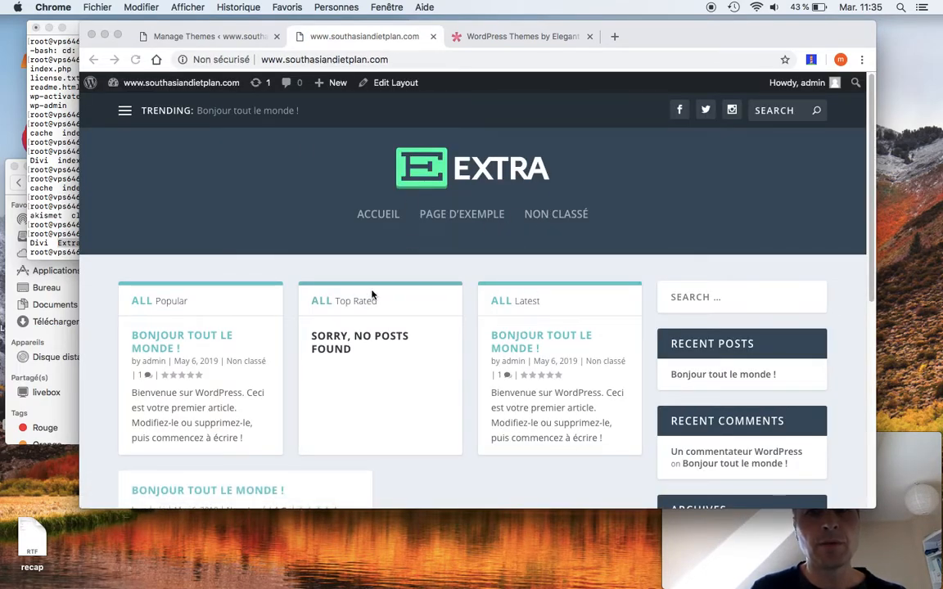
scroll(496, 196, down, 5)
scroll(495, 196, up, 5)
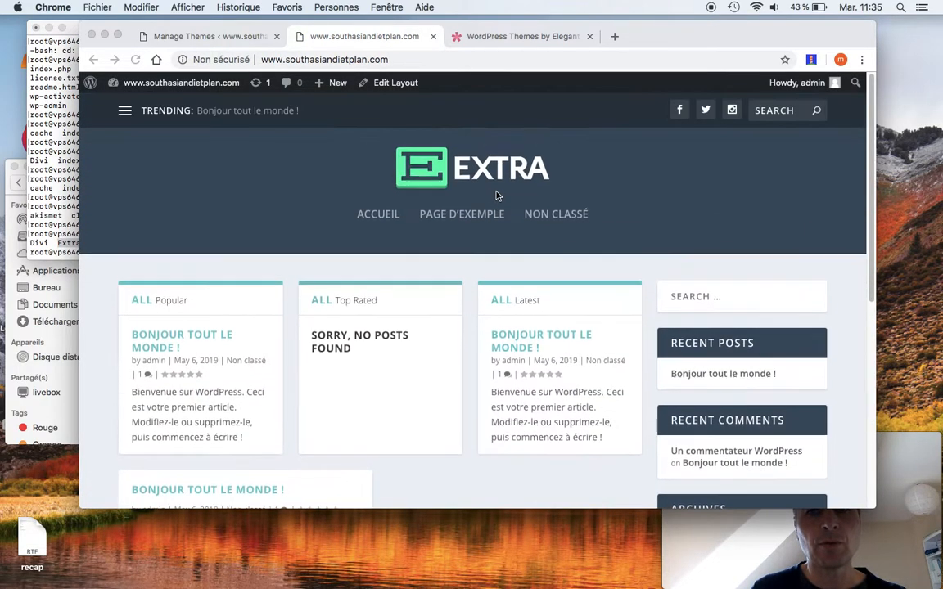
scroll(495, 195, down, 1)
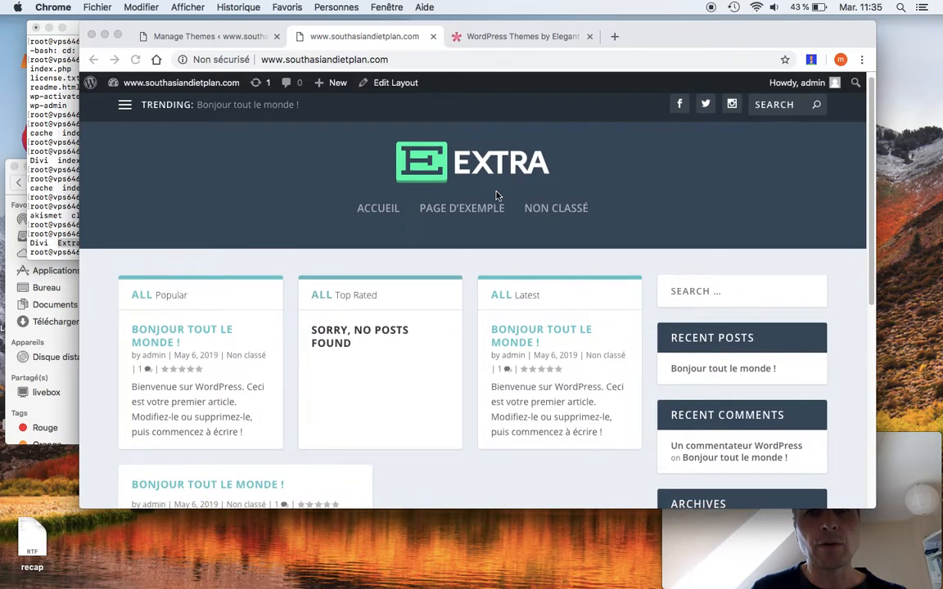
scroll(496, 196, down, 3)
scroll(501, 208, up, 4)
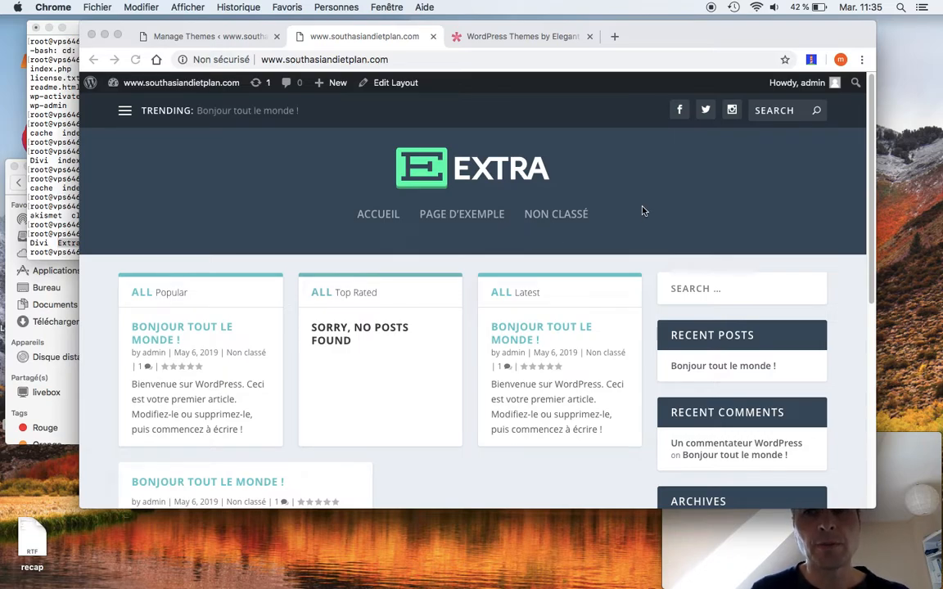
drag(638, 32, 563, 32)
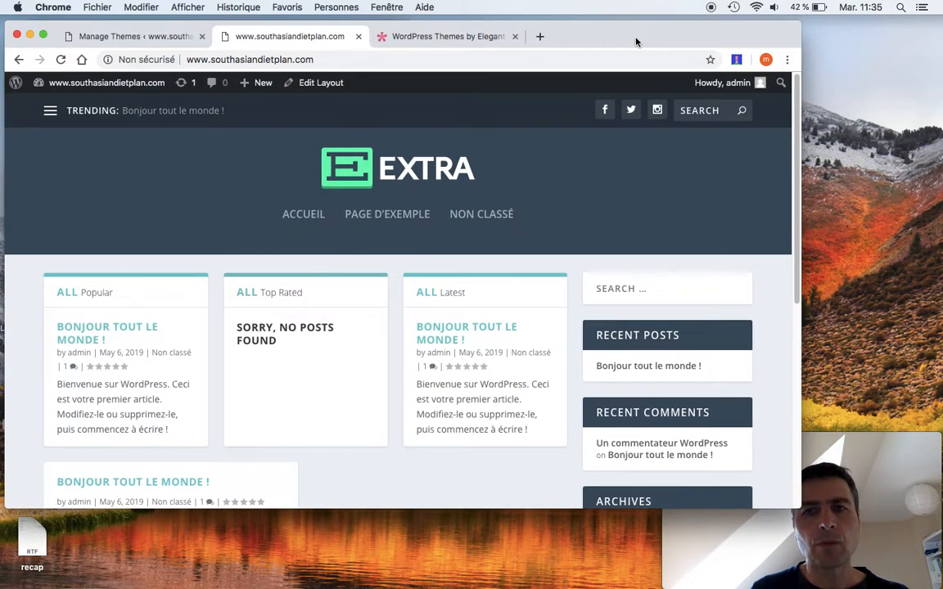
mouse_move(636, 41)
mouse_down()
mouse_move(655, 36)
mouse_move(636, 41)
mouse_up()
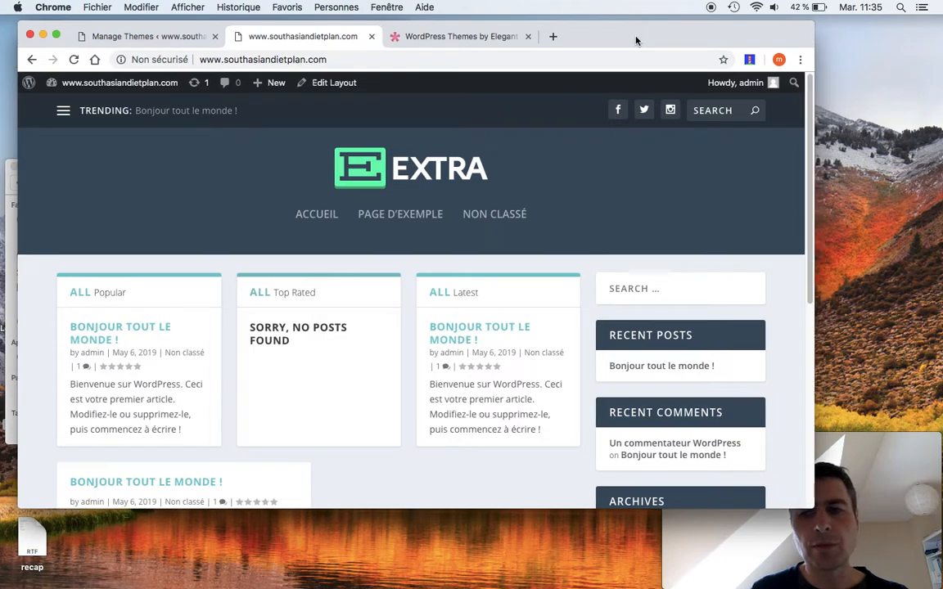